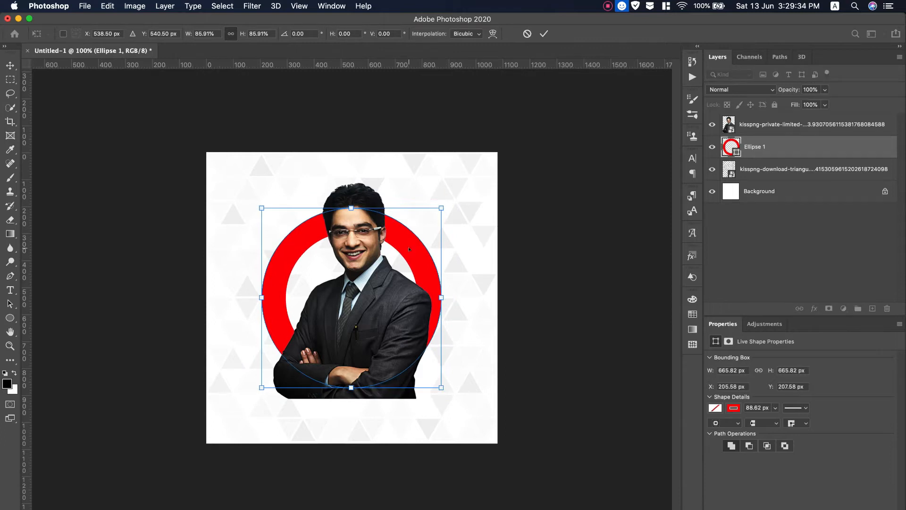
# Drag the red ring lower so it sits centred behind the man's portrait.
pyautogui.moveTo(409, 249); pyautogui.dragTo(411, 269)
# Move and rescale the man's photo to about 547 × 783 px, centred inside the red ring.
pyautogui.press('Return')
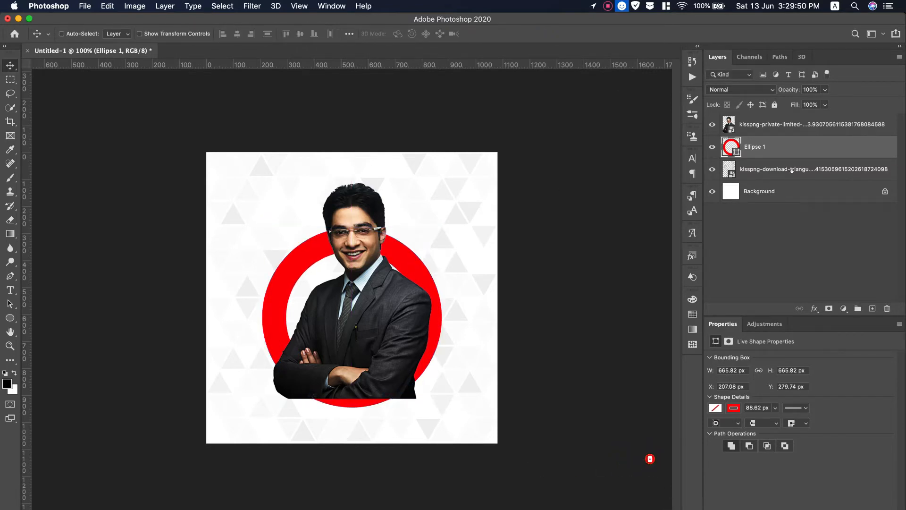
pyautogui.click(774, 124)
pyautogui.moveTo(368, 290)
pyautogui.mouseDown()
pyautogui.moveTo(361, 296)
pyautogui.moveTo(375, 288)
pyautogui.moveTo(359, 294)
pyautogui.mouseUp()
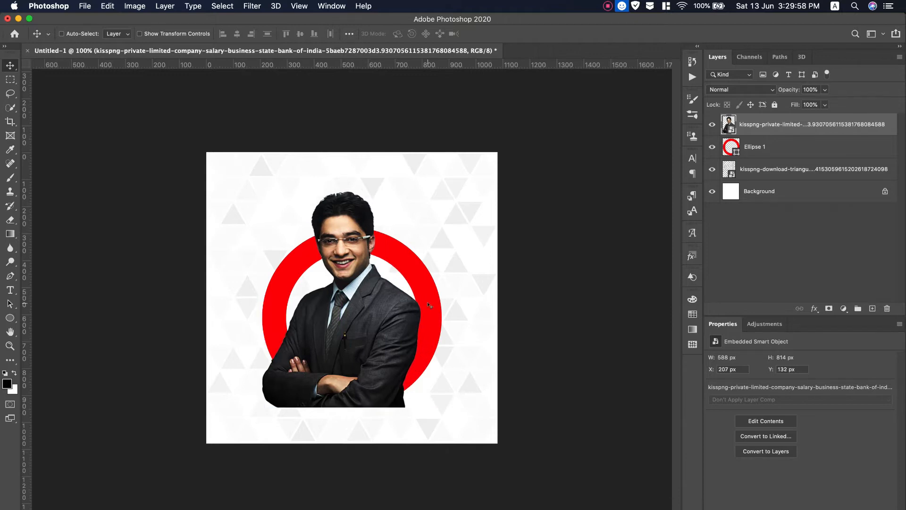
pyautogui.press('super+t')
pyautogui.moveTo(260, 406); pyautogui.dragTo(271, 389)
pyautogui.moveTo(352, 350); pyautogui.dragTo(358, 365)
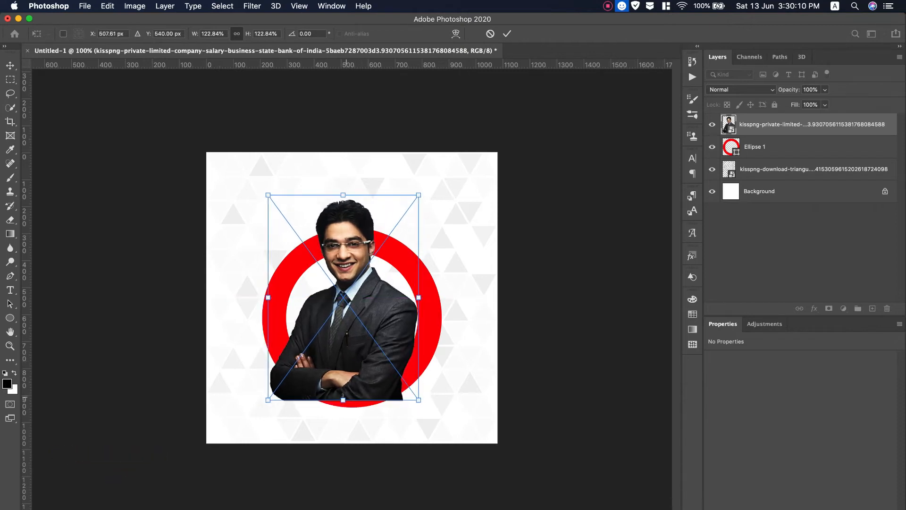
pyautogui.moveTo(341, 396); pyautogui.dragTo(341, 400)
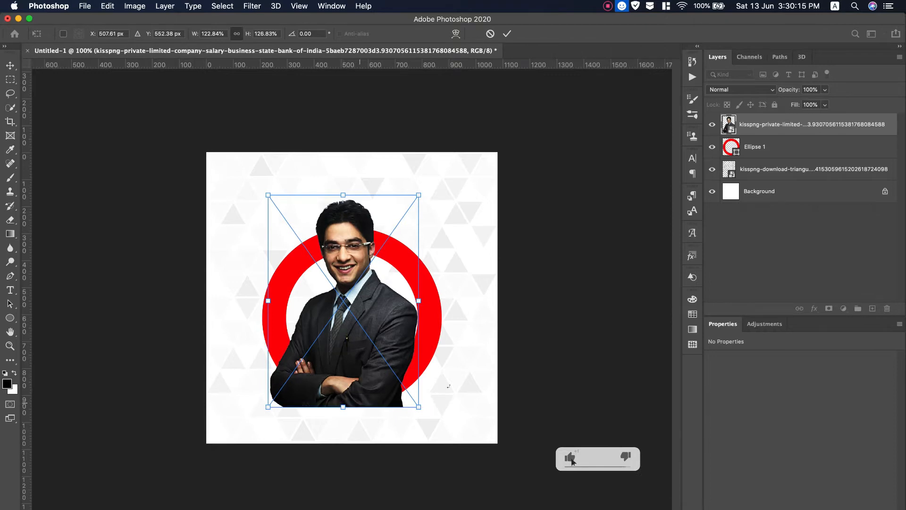
pyautogui.click(507, 33)
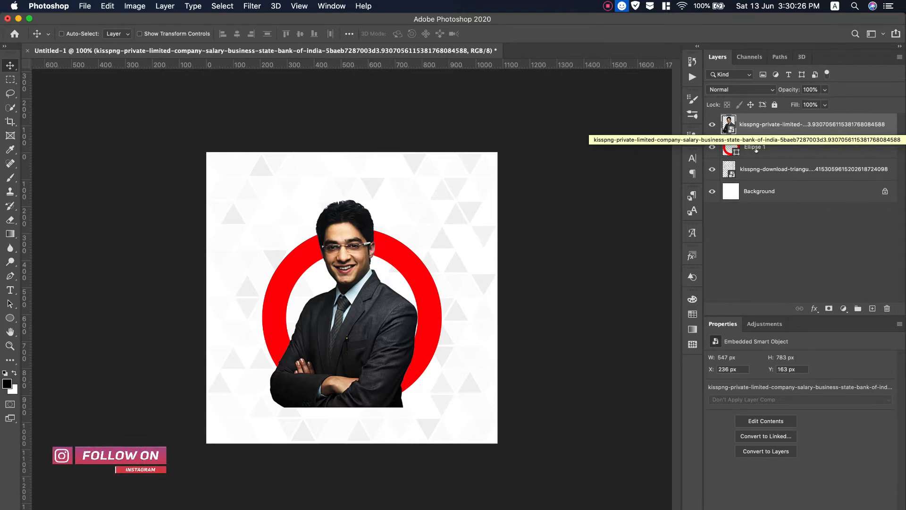
pyautogui.click(798, 142)
# Duplicate the Ellipse 1 ring, move the copy to the top, and set it to Overlay.
pyautogui.moveTo(793, 143); pyautogui.dragTo(873, 308)
pyautogui.moveTo(760, 141); pyautogui.dragTo(762, 116)
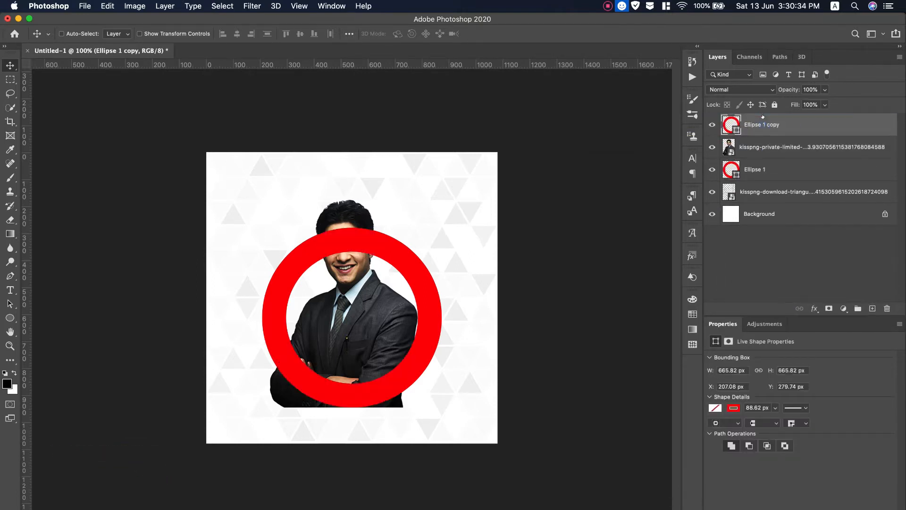
pyautogui.click(742, 88)
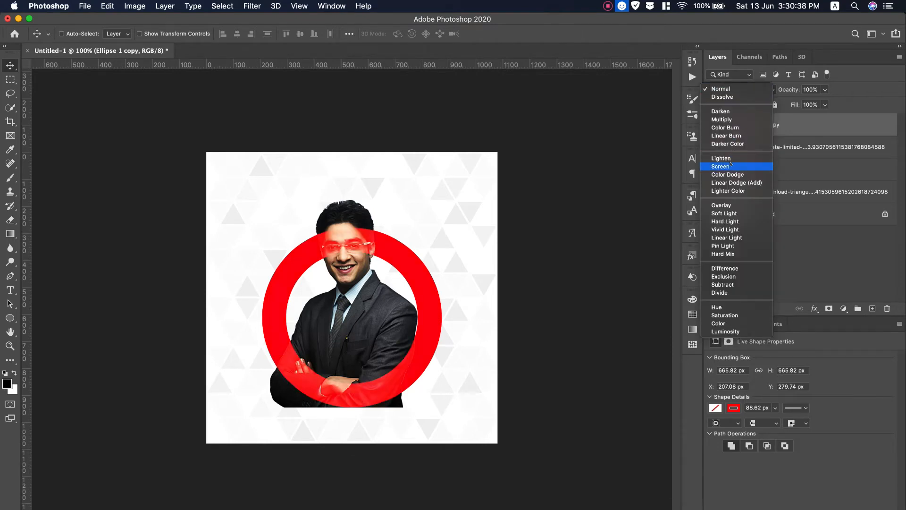
pyautogui.click(730, 206)
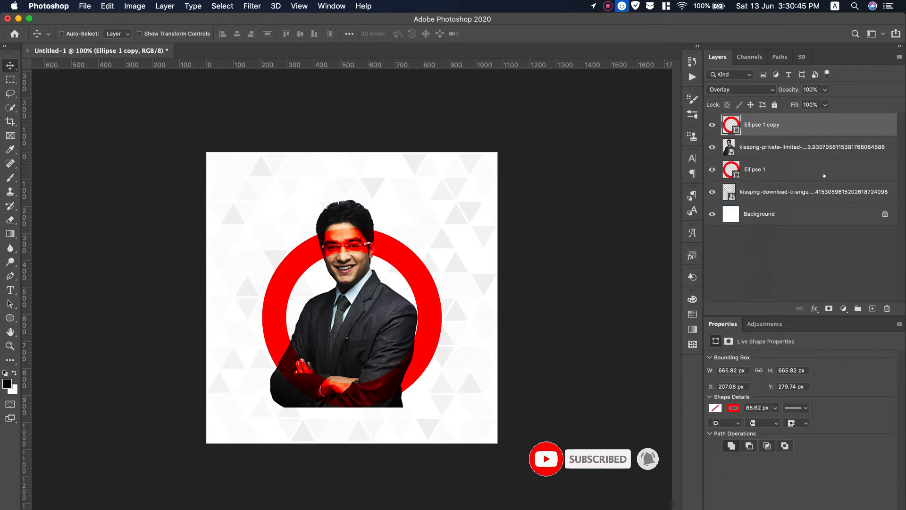
# Mask the ring copy with the man's inverted silhouette so the red stays off him.
pyautogui.keyDown('super'); pyautogui.click(729, 147); pyautogui.keyUp('super')
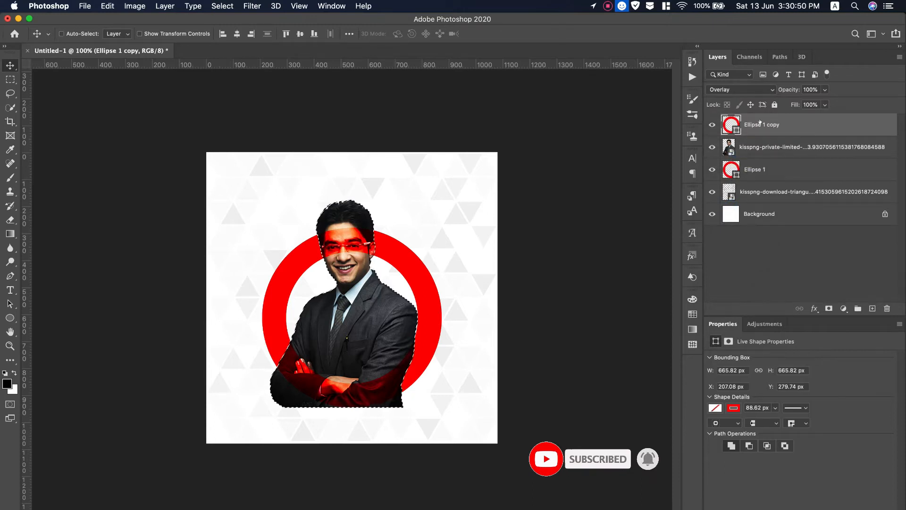
pyautogui.click(828, 309)
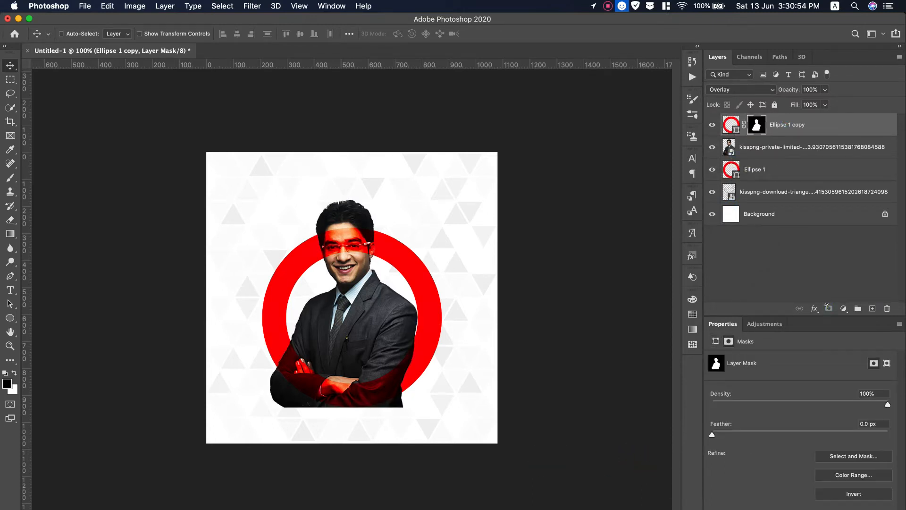
pyautogui.press('super+i')
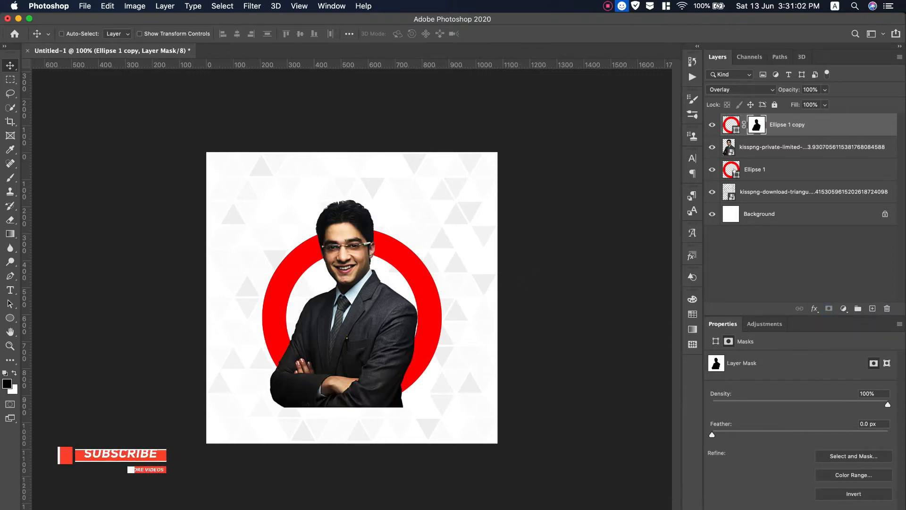
pyautogui.keyDown('super'); pyautogui.click(731, 168); pyautogui.keyUp('super')
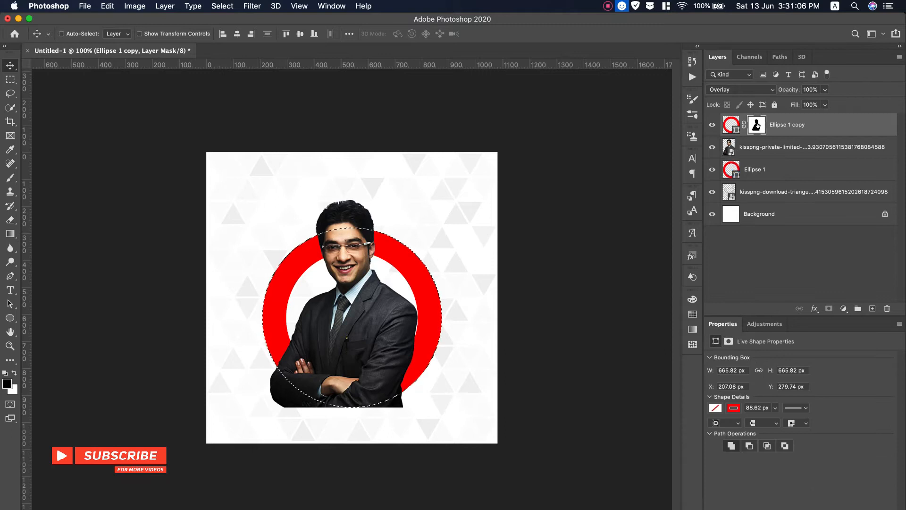
pyautogui.press('b')
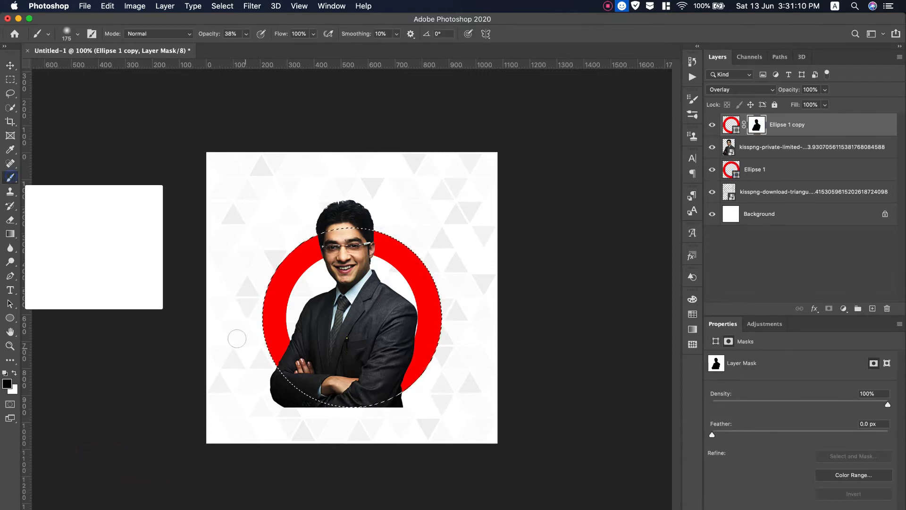
# Paint white on the ring copy's mask over the hands and lower jacket, then invert the selection.
pyautogui.click(16, 373)
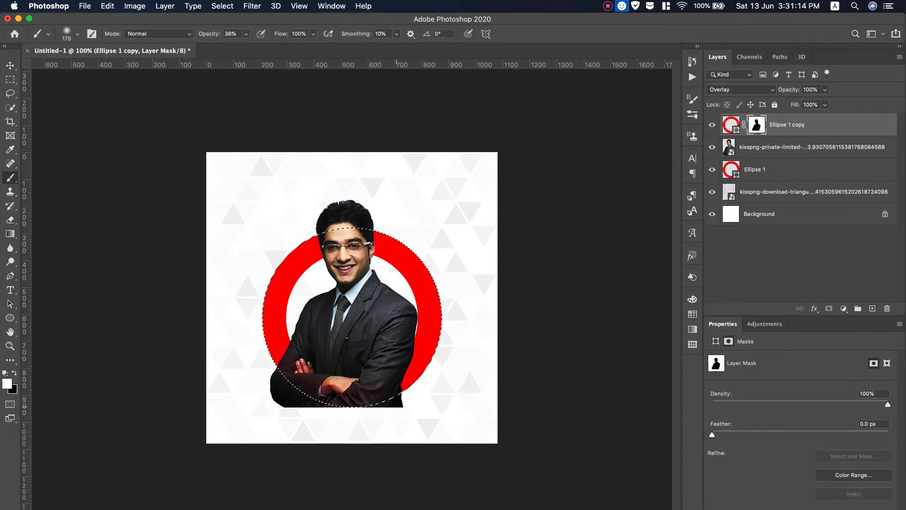
pyautogui.moveTo(310, 393); pyautogui.dragTo(481, 392)
pyautogui.moveTo(424, 394); pyautogui.dragTo(283, 391)
pyautogui.moveTo(209, 34); pyautogui.dragTo(243, 34)
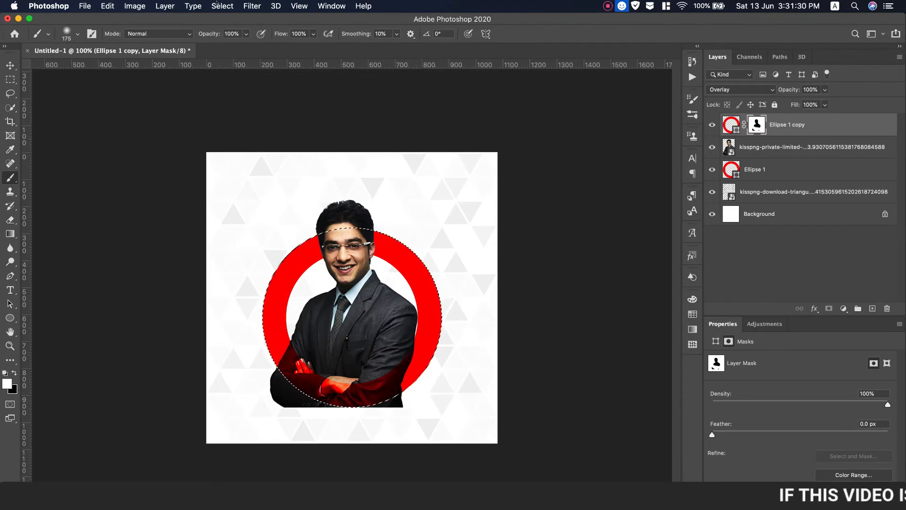
pyautogui.click(223, 6)
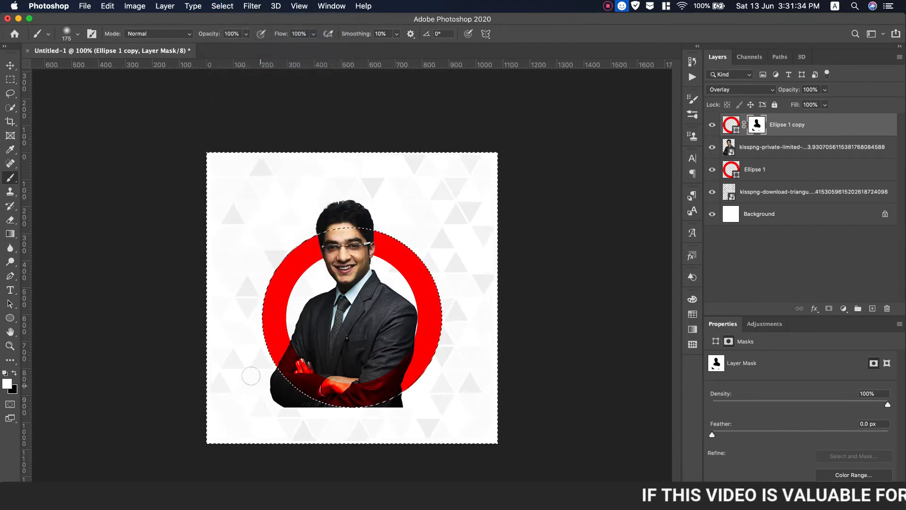
pyautogui.click(755, 147)
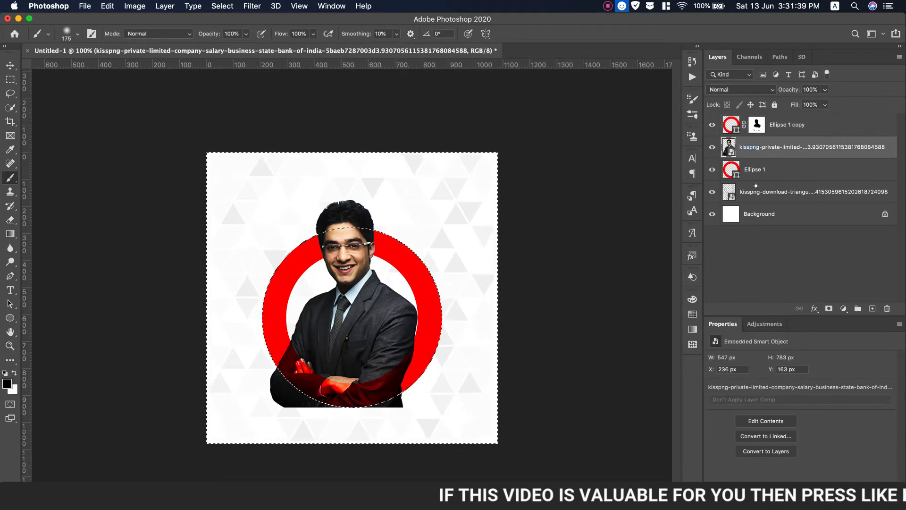
# Mask the portrait to the ring circle, restore his head above it, and add left, right and top margin guides.
pyautogui.click(828, 309)
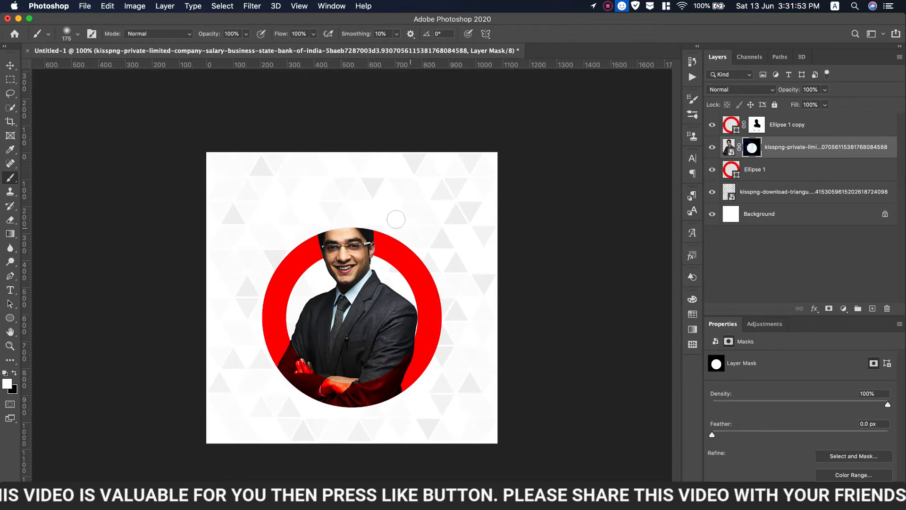
pyautogui.moveTo(335, 222)
pyautogui.mouseDown()
pyautogui.moveTo(307, 218)
pyautogui.moveTo(340, 192)
pyautogui.mouseUp()
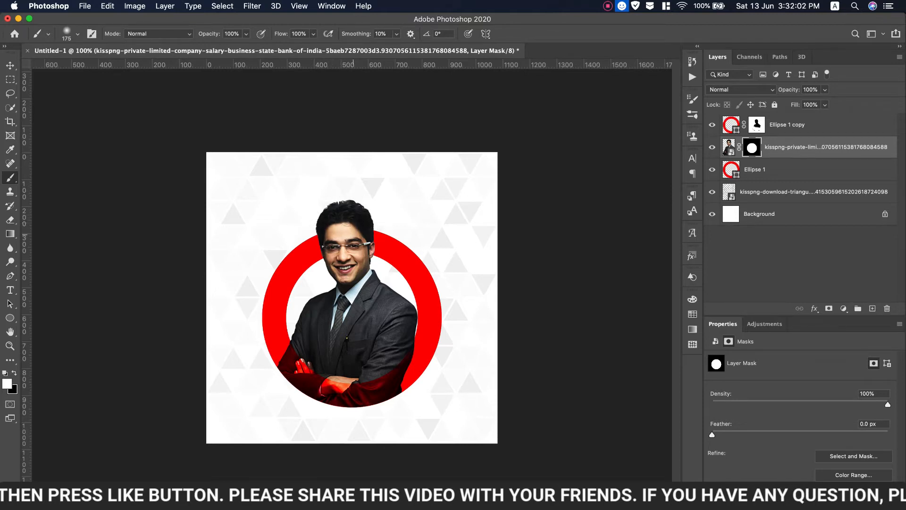
pyautogui.moveTo(26, 322); pyautogui.dragTo(480, 326)
pyautogui.moveTo(411, 65); pyautogui.dragTo(396, 428)
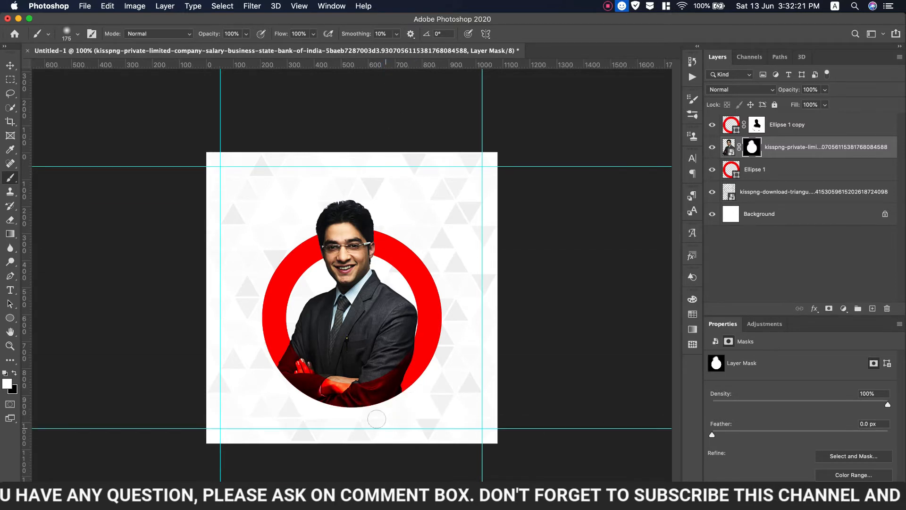
# Start a text layer near the top-left and choose the Montserrat font.
pyautogui.click(10, 289)
pyautogui.click(42, 288)
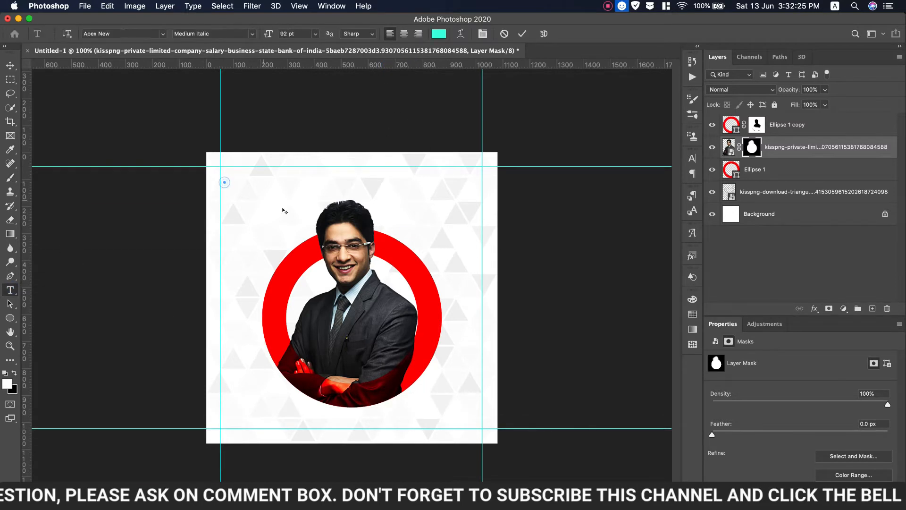
pyautogui.click(225, 183)
pyautogui.click(692, 158)
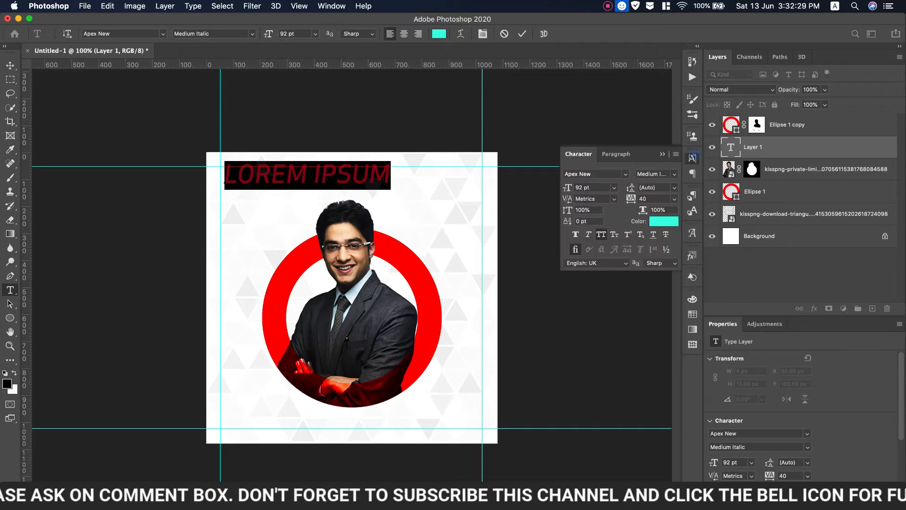
pyautogui.click(625, 173)
pyautogui.scroll(-15, 630, 383)
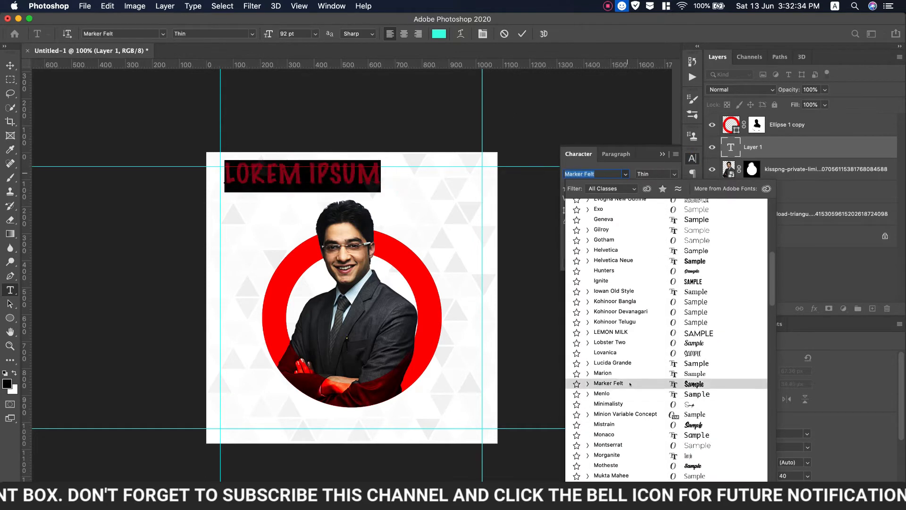
pyautogui.click(609, 445)
# Set the text to Light, 56 pt, black (000000), with tracking 0.
pyautogui.click(656, 174)
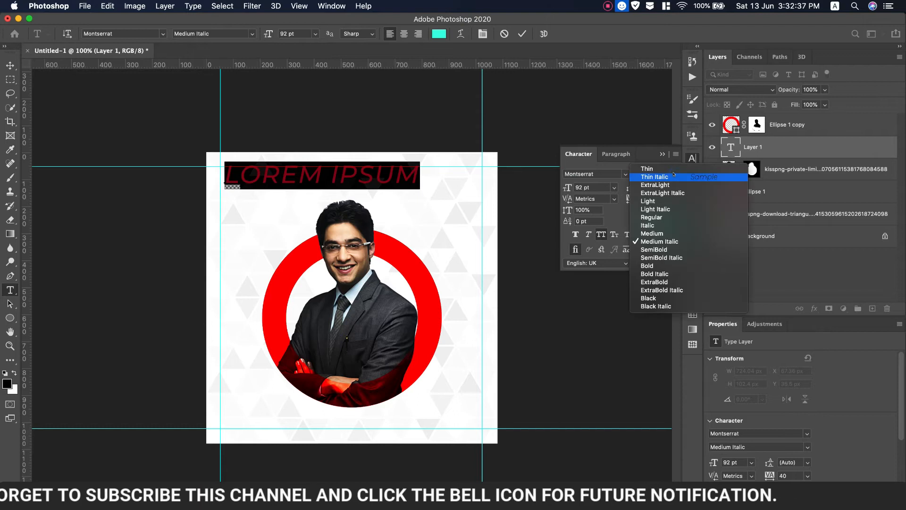
pyautogui.click(662, 200)
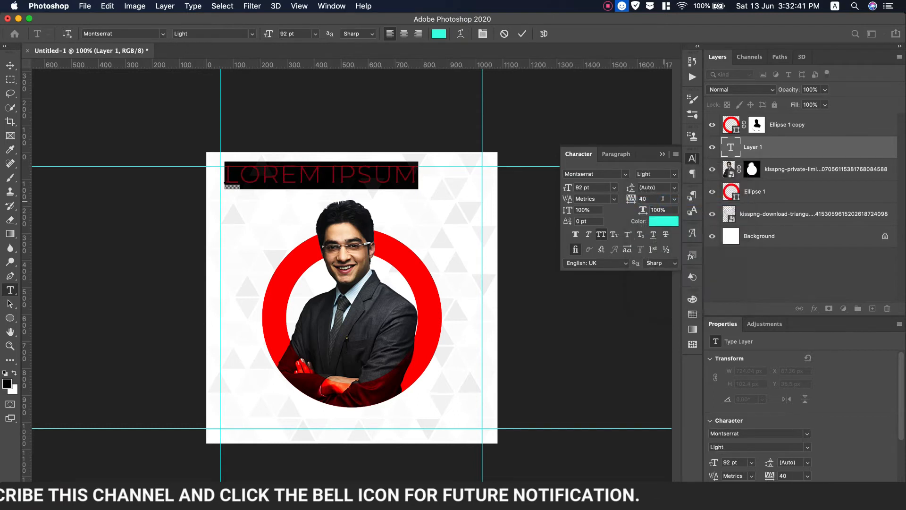
pyautogui.moveTo(569, 191); pyautogui.dragTo(546, 189)
pyautogui.click(671, 221)
pyautogui.write('000000')
pyautogui.press('Return')
pyautogui.click(674, 198)
pyautogui.click(656, 262)
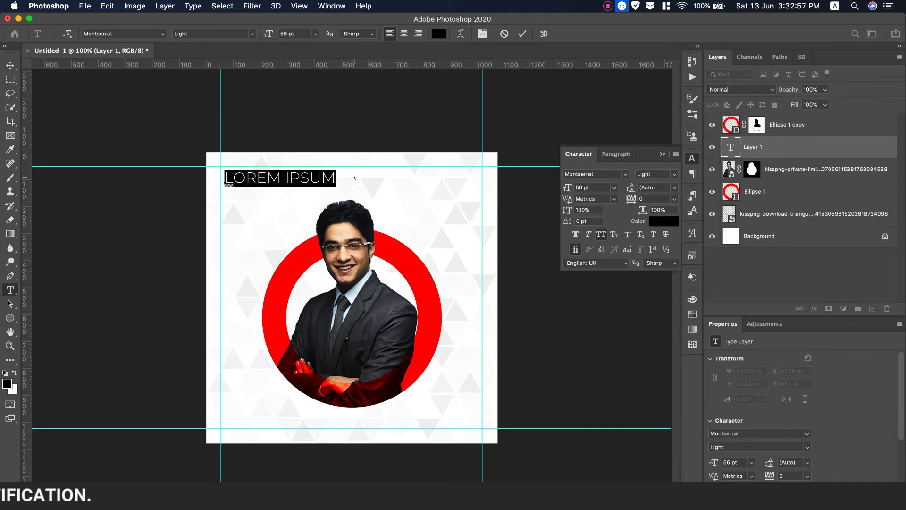
# Type DIGITAL in Montserrat Medium 51 pt and move it to the top-left guide corner.
pyautogui.write('DIGITAL')
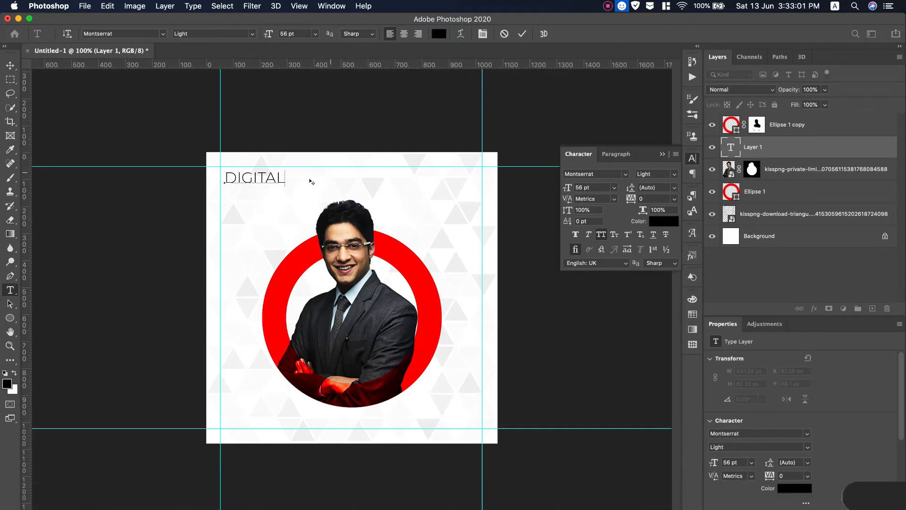
pyautogui.press('super+a')
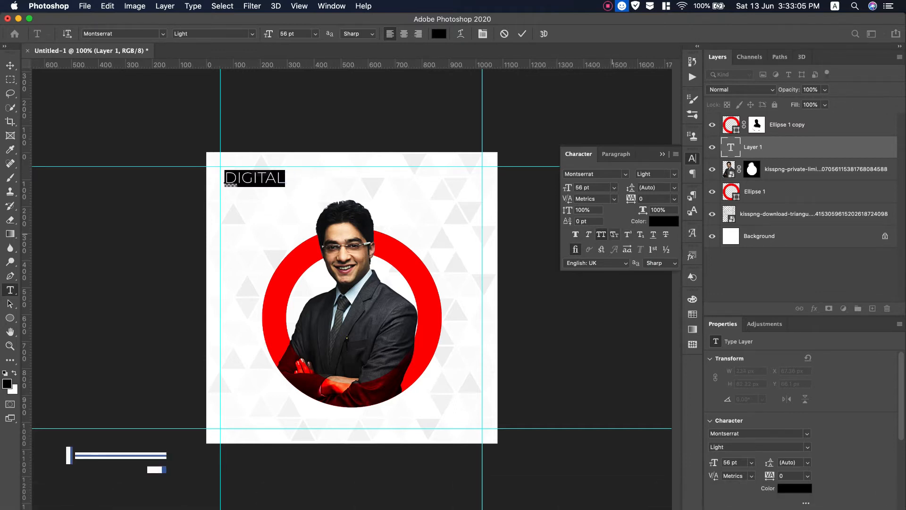
pyautogui.click(656, 174)
pyautogui.click(653, 217)
pyautogui.click(670, 173)
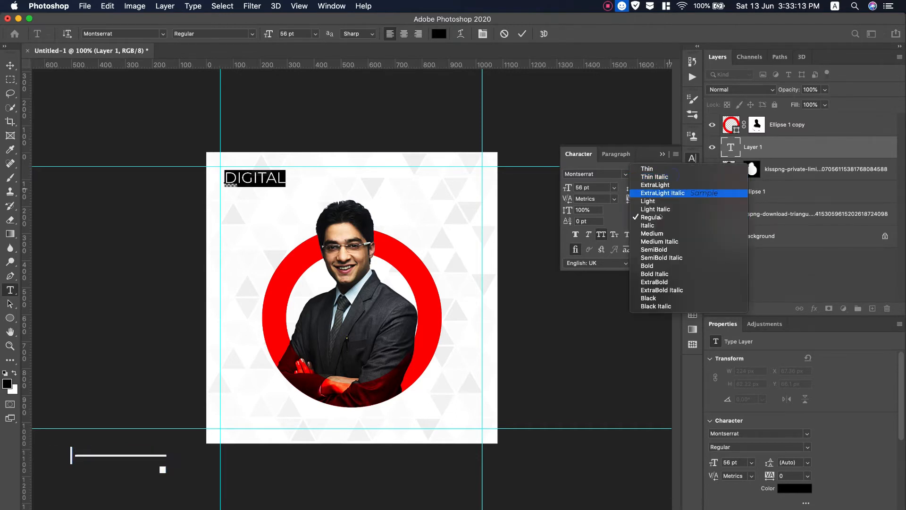
pyautogui.click(655, 234)
pyautogui.moveTo(562, 184); pyautogui.dragTo(559, 184)
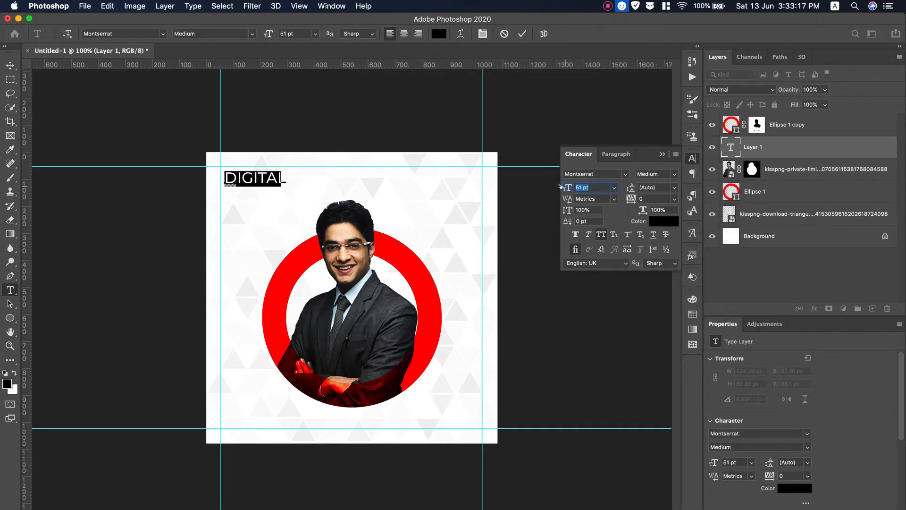
pyautogui.press('Escape')
pyautogui.press('v')
pyautogui.moveTo(239, 180)
pyautogui.mouseDown()
pyautogui.moveTo(255, 156)
pyautogui.moveTo(241, 190)
pyautogui.mouseUp()
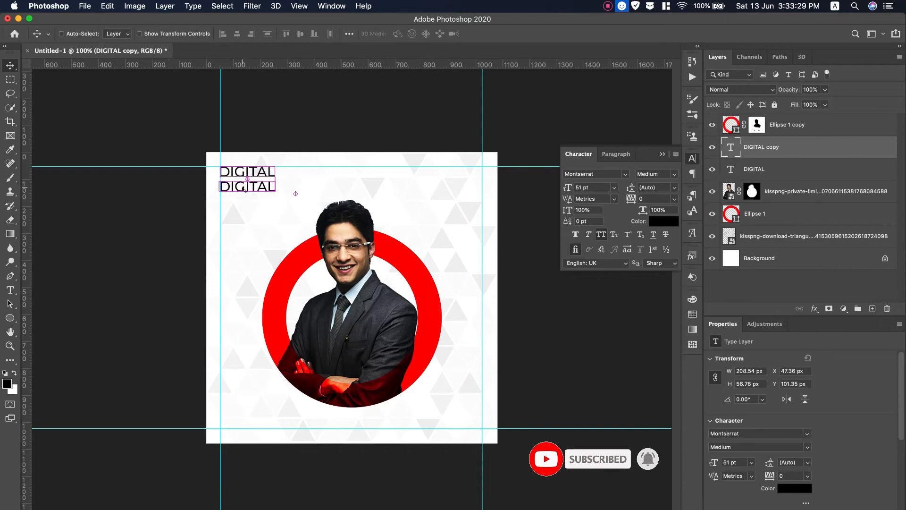
# Retype the DIGITAL copy as MARKETING in ExtraBold and enlarge it to about 58.9 pt.
pyautogui.doubleClick(271, 188)
pyautogui.write('MARKET')
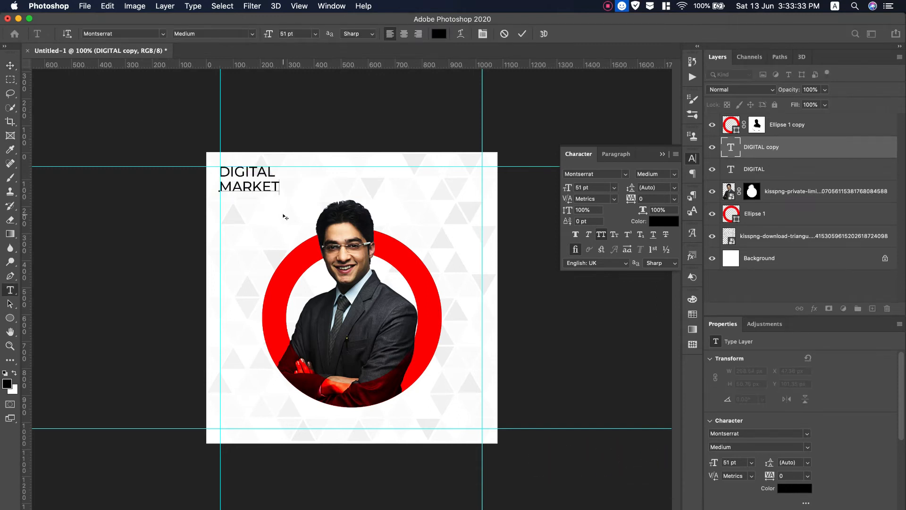
pyautogui.hotkey('shift', 'Left')
pyautogui.hotkey('shift', 'Left')
pyautogui.hotkey('shift', 'Left')
pyautogui.hotkey('shift', 'Left')
pyautogui.hotkey('shift', 'Left')
pyautogui.hotkey('shift', 'Left')
pyautogui.hotkey('shift', 'Left')
pyautogui.hotkey('shift', 'Left')
pyautogui.hotkey('shift', 'Left')
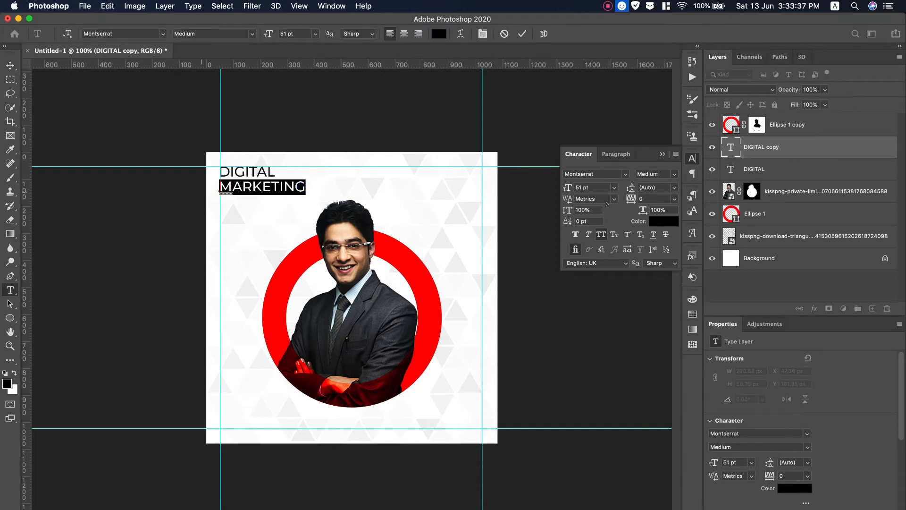
pyautogui.click(656, 173)
pyautogui.click(660, 265)
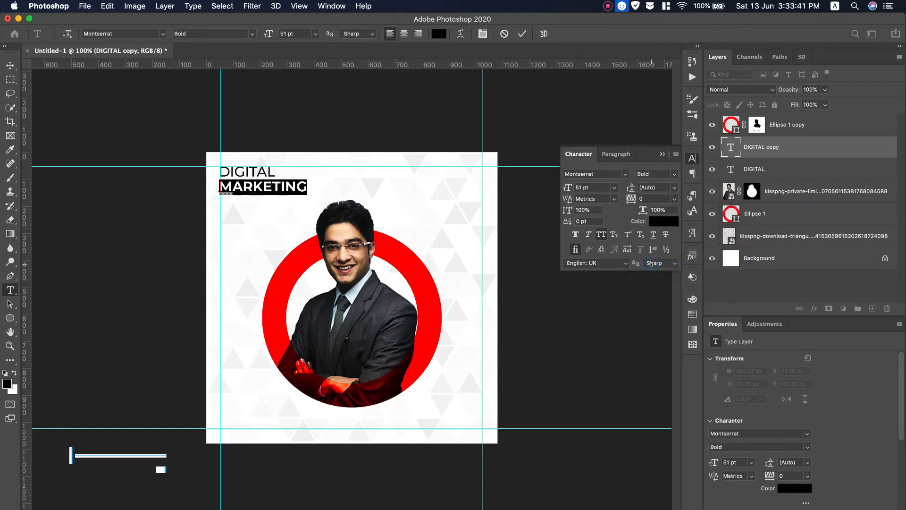
pyautogui.click(674, 174)
pyautogui.click(656, 281)
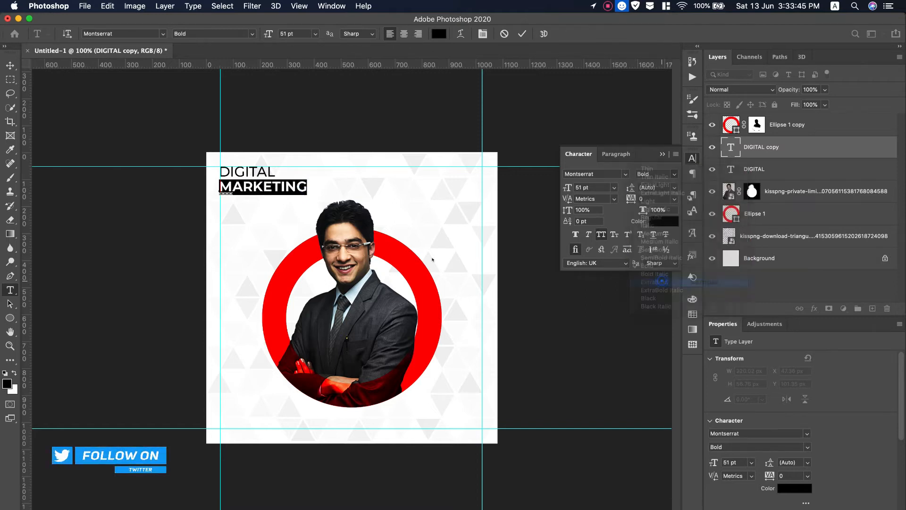
pyautogui.click(10, 65)
pyautogui.hotkey('ctrl', 't')
pyautogui.moveTo(307, 194); pyautogui.dragTo(323, 195)
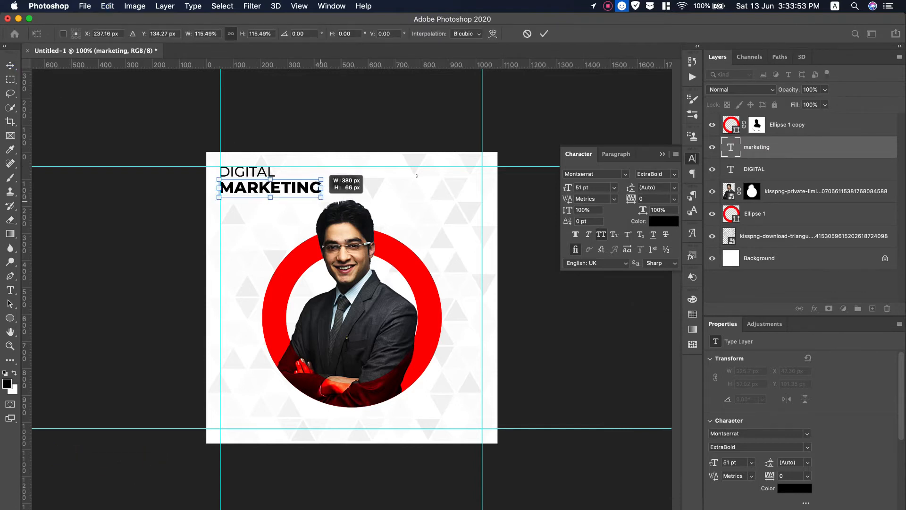
pyautogui.press('Return')
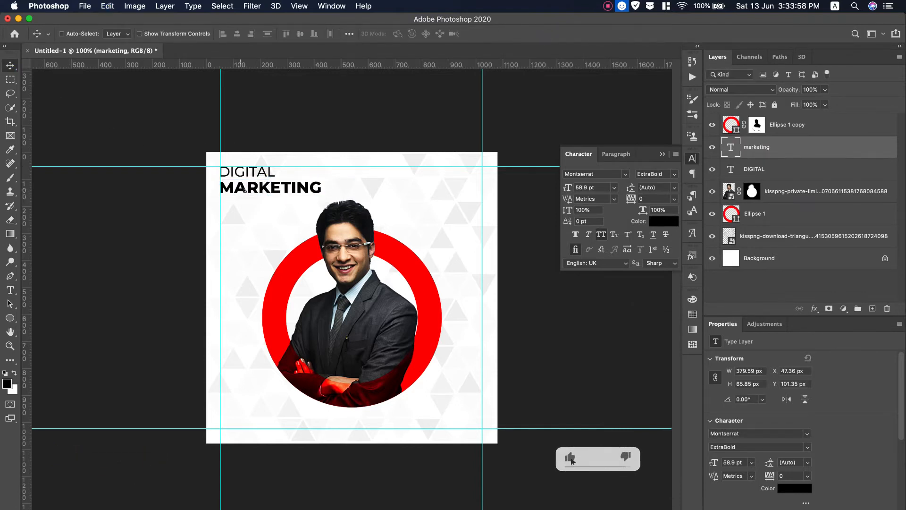
# Duplicate MARKETING below as EXPERT and enlarge it to about 140 percent.
pyautogui.moveTo(244, 193); pyautogui.dragTo(247, 210)
pyautogui.doubleClick(247, 210)
pyautogui.write('EXPE')
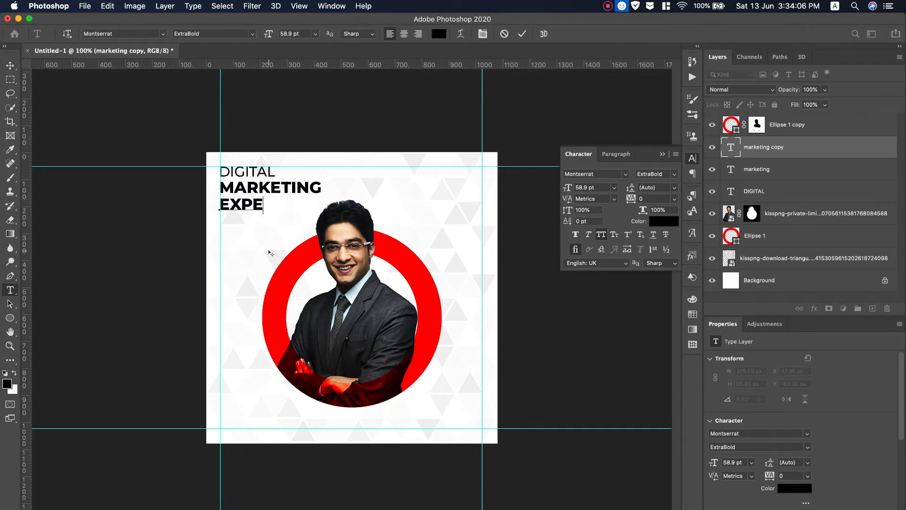
pyautogui.write('RT')
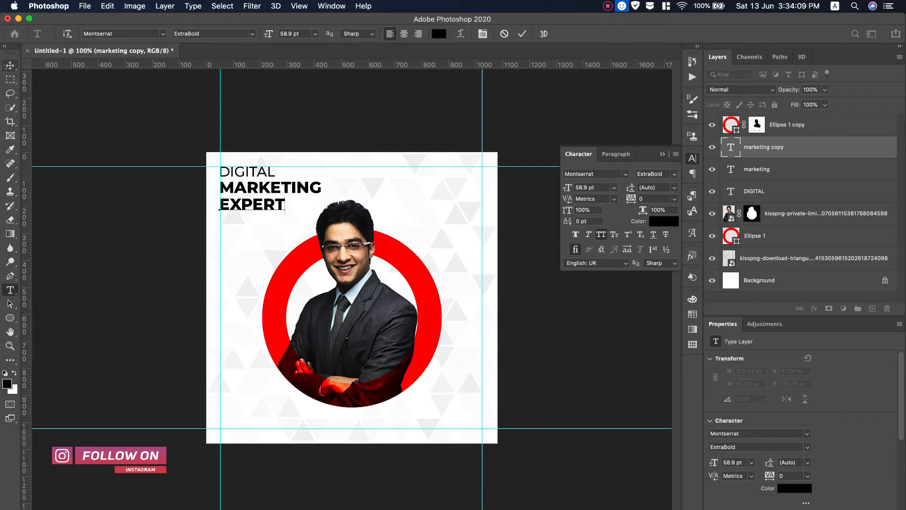
pyautogui.click(7, 67)
pyautogui.press('super+t')
pyautogui.moveTo(285, 212); pyautogui.dragTo(312, 219)
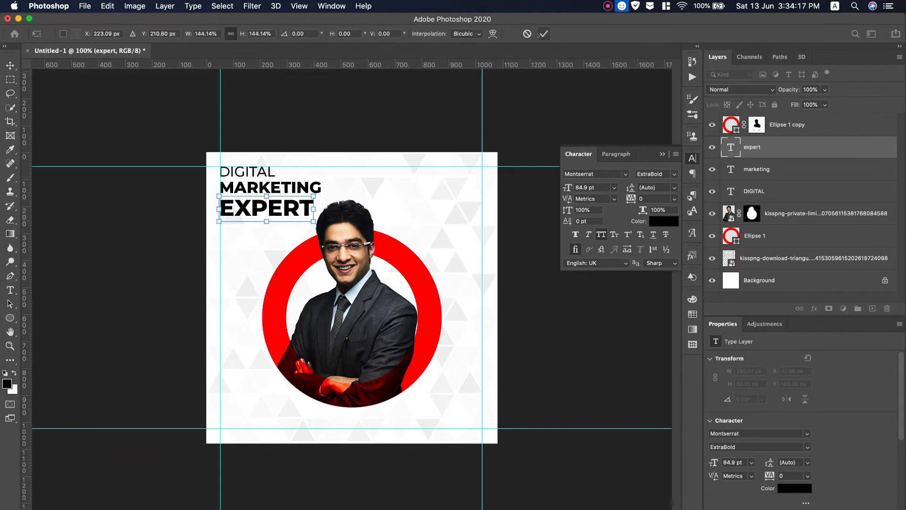
pyautogui.press('Return')
# Colour the EXPERT text with red sampled from the ring.
pyautogui.doubleClick(285, 211)
pyautogui.click(664, 221)
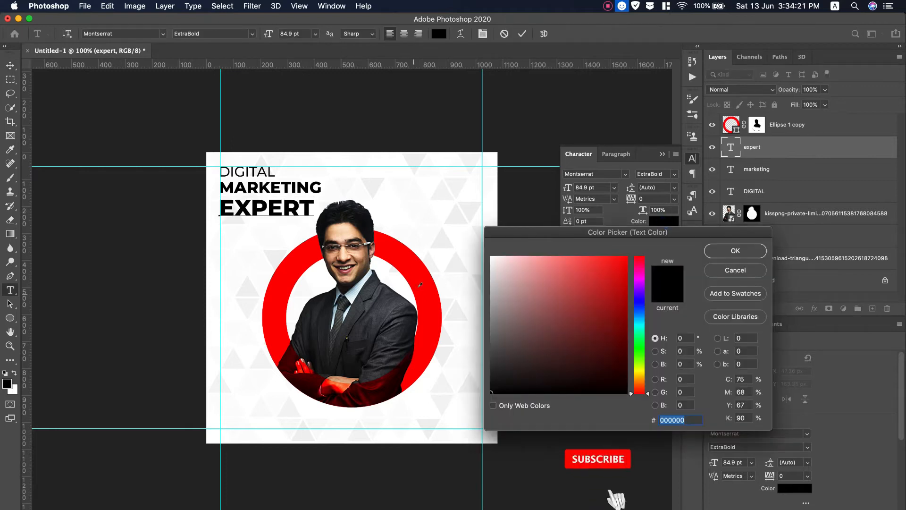
pyautogui.click(429, 283)
pyautogui.click(726, 259)
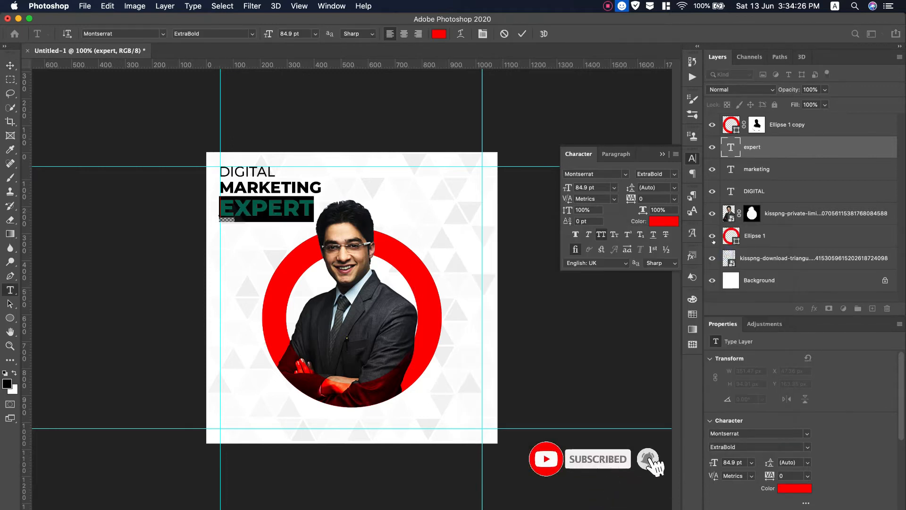
pyautogui.click(661, 155)
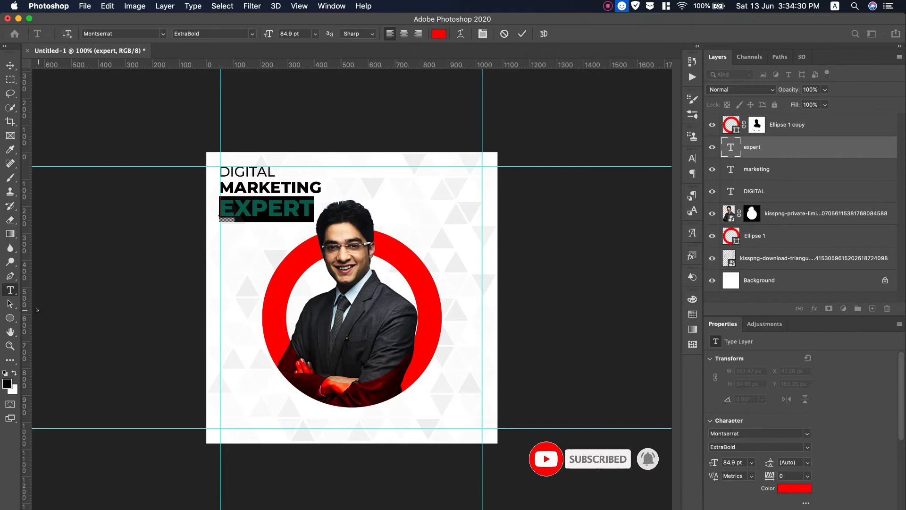
pyautogui.click(10, 66)
# Draw a rectangle below the portrait's left side with the Rectangle Tool.
pyautogui.rightClick(10, 318)
pyautogui.click(52, 315)
pyautogui.moveTo(243, 386); pyautogui.dragTo(337, 414)
# Set the rectangle's fill colour to black.
pyautogui.click(115, 34)
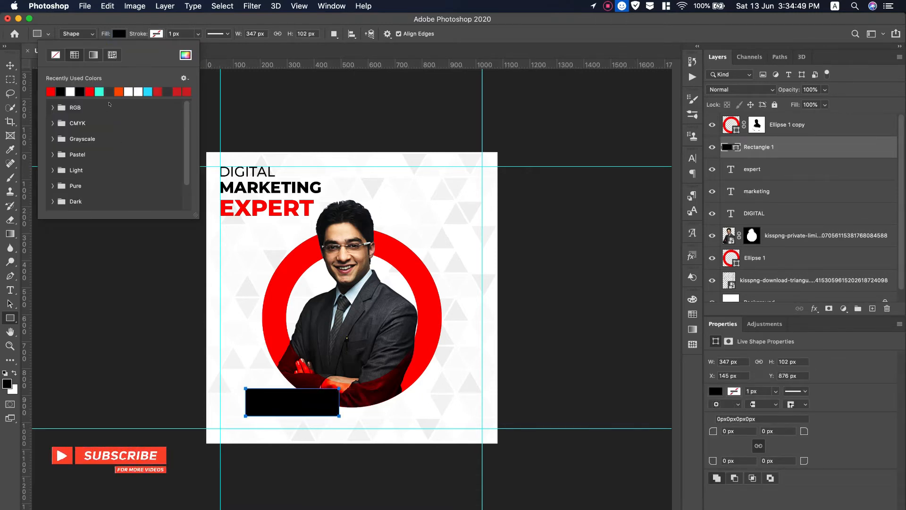
pyautogui.click(71, 91)
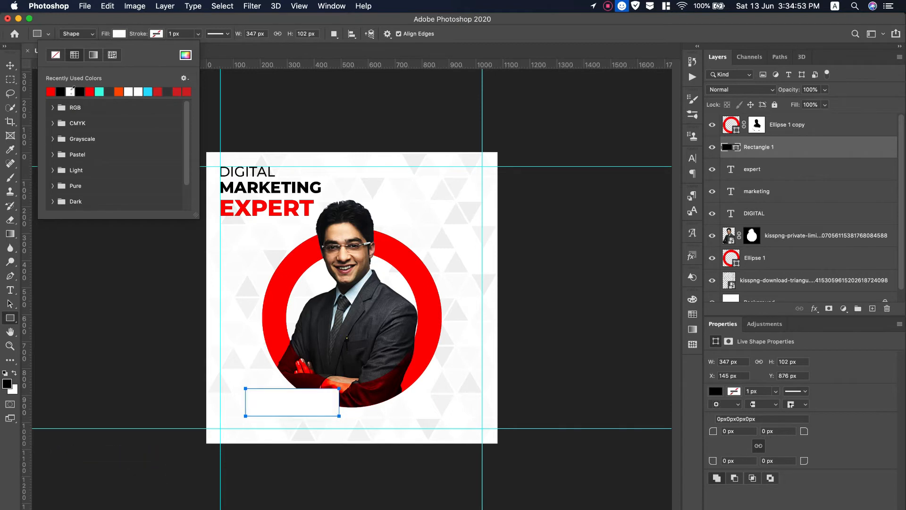
pyautogui.click(71, 90)
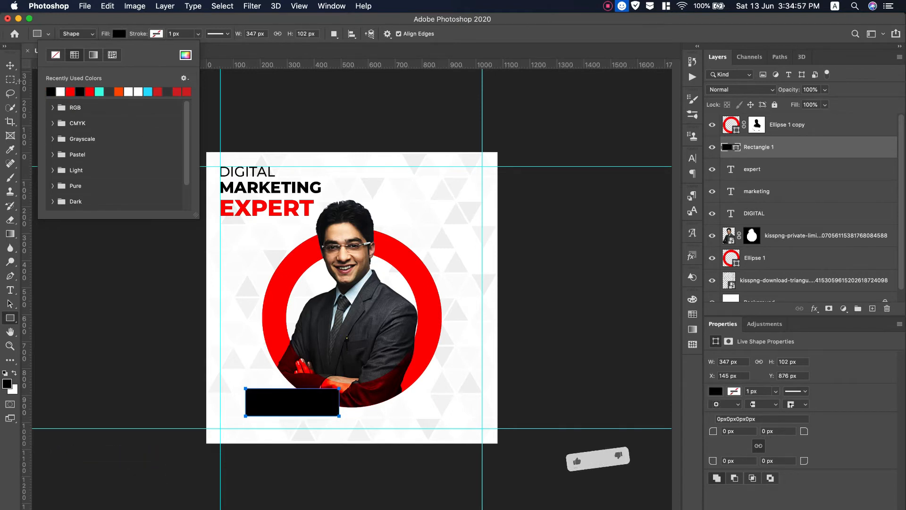
pyautogui.click(109, 9)
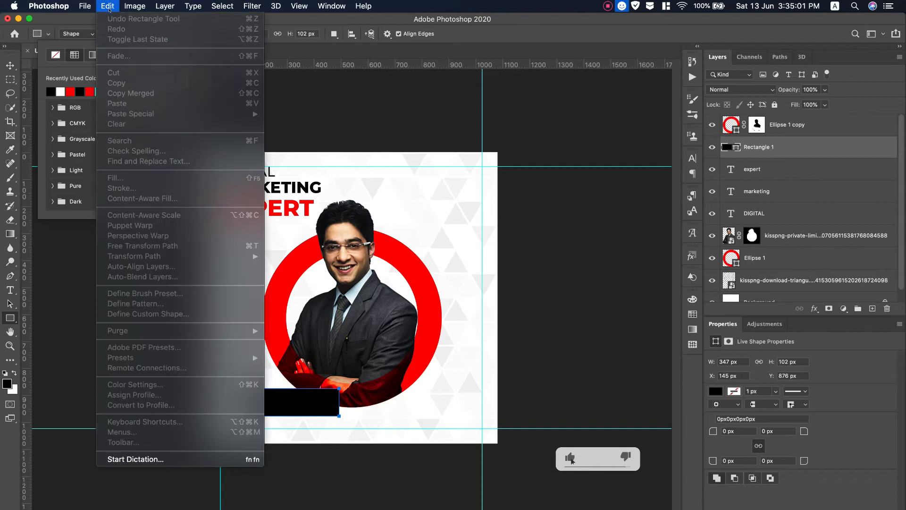
pyautogui.click(21, 57)
pyautogui.click(22, 58)
# Skew the rectangle into a parallelogram and move it beside the man's head.
pyautogui.press('super+t')
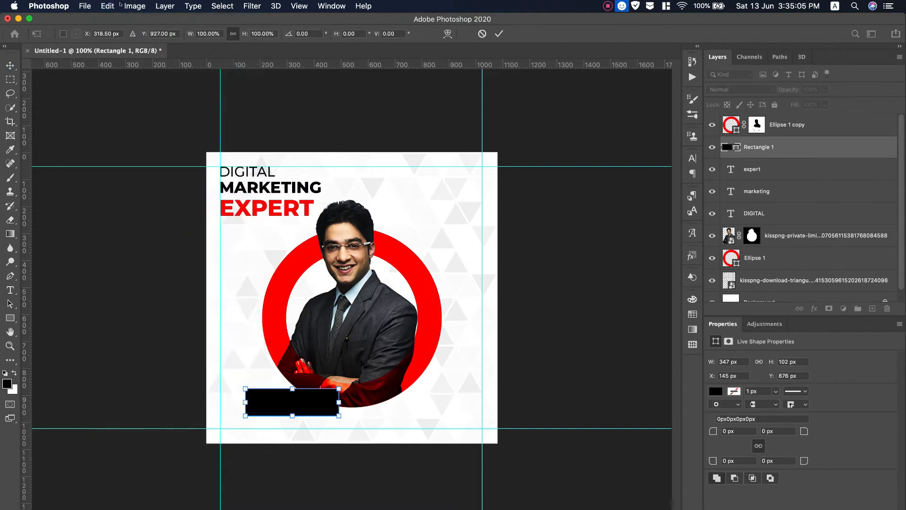
pyautogui.click(109, 6)
pyautogui.moveTo(141, 254)
pyautogui.click(305, 293)
pyautogui.moveTo(293, 389); pyautogui.dragTo(363, 381)
pyautogui.moveTo(323, 410); pyautogui.dragTo(461, 253)
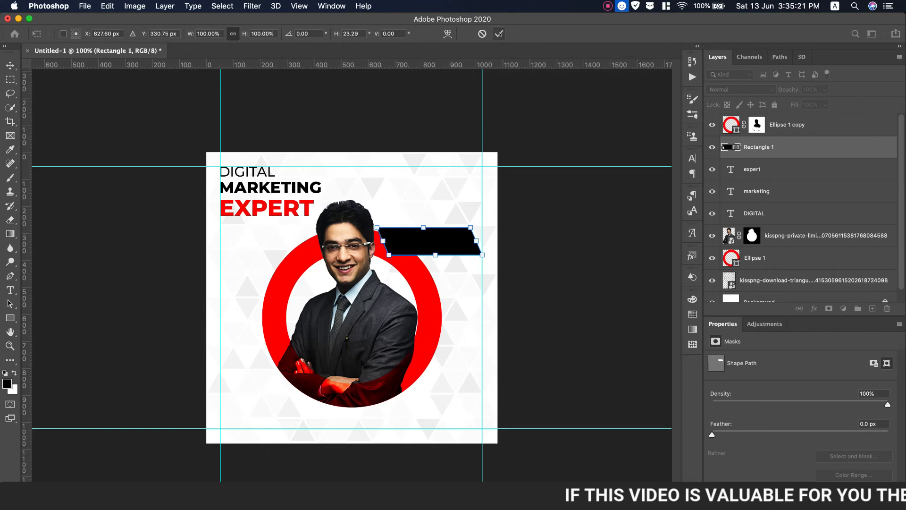
pyautogui.press('Return')
pyautogui.press('Return')
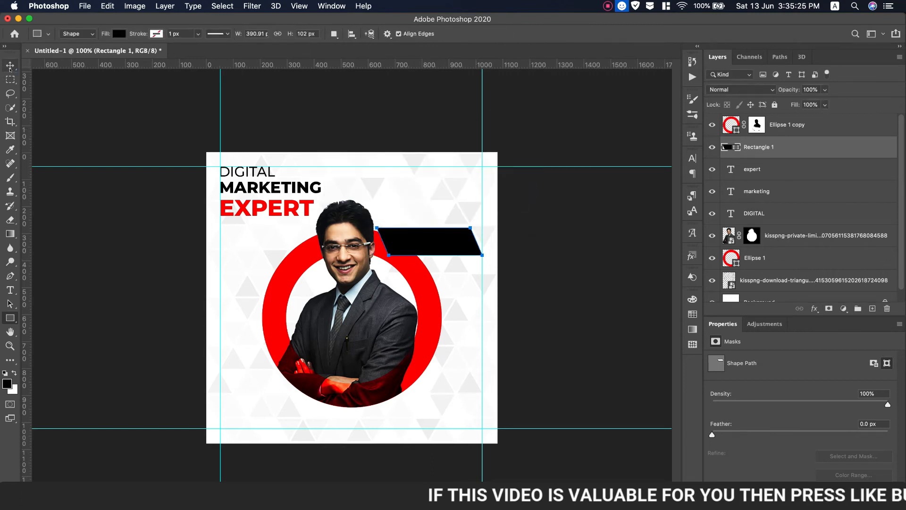
pyautogui.click(9, 66)
# Raise the parallelogram above the ring, duplicate it just below, and flip the copy horizontally.
pyautogui.moveTo(810, 142); pyautogui.dragTo(808, 115)
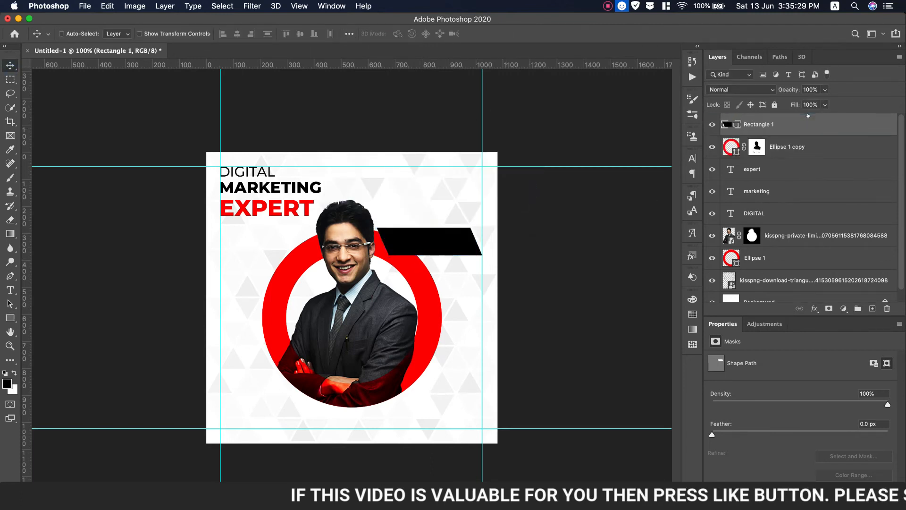
pyautogui.moveTo(435, 243); pyautogui.dragTo(437, 270)
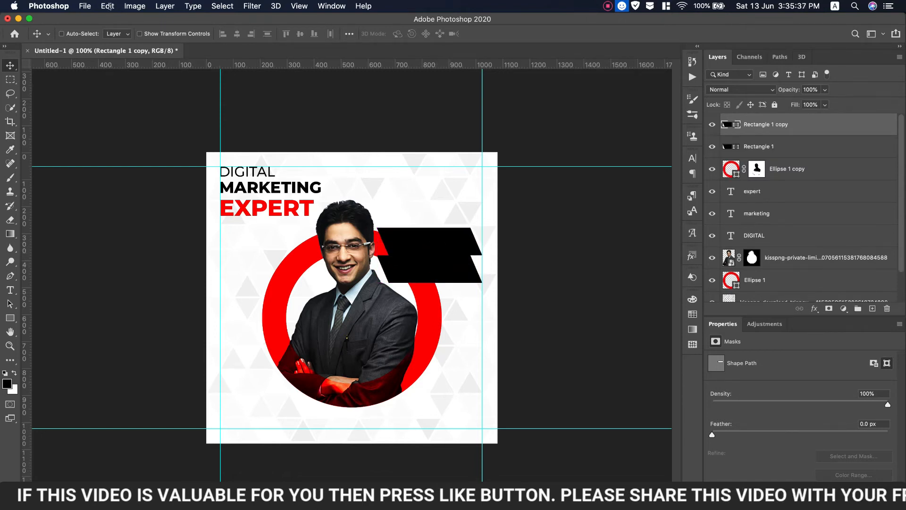
pyautogui.click(108, 6)
pyautogui.moveTo(198, 256)
pyautogui.click(334, 426)
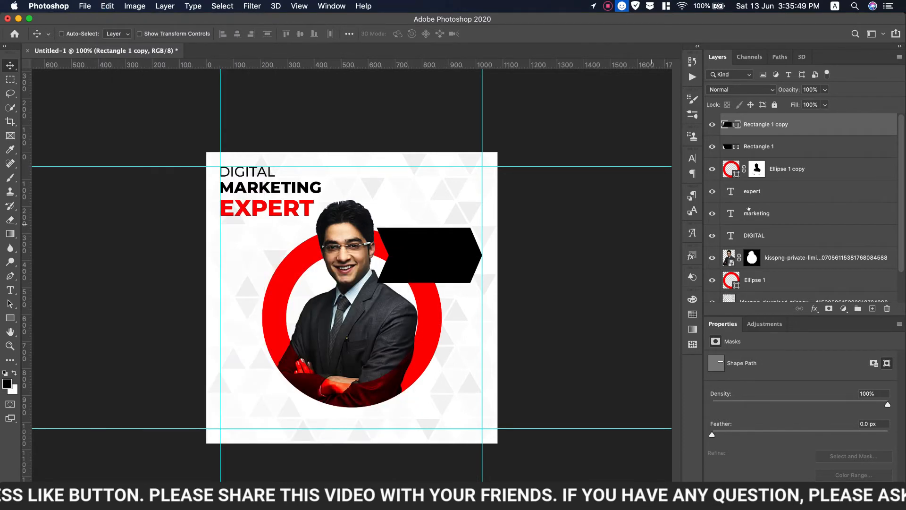
# Colour the lower copy grey (#adaaaa) and nudge both arrow pieces up slightly.
pyautogui.doubleClick(729, 124)
pyautogui.click(435, 311)
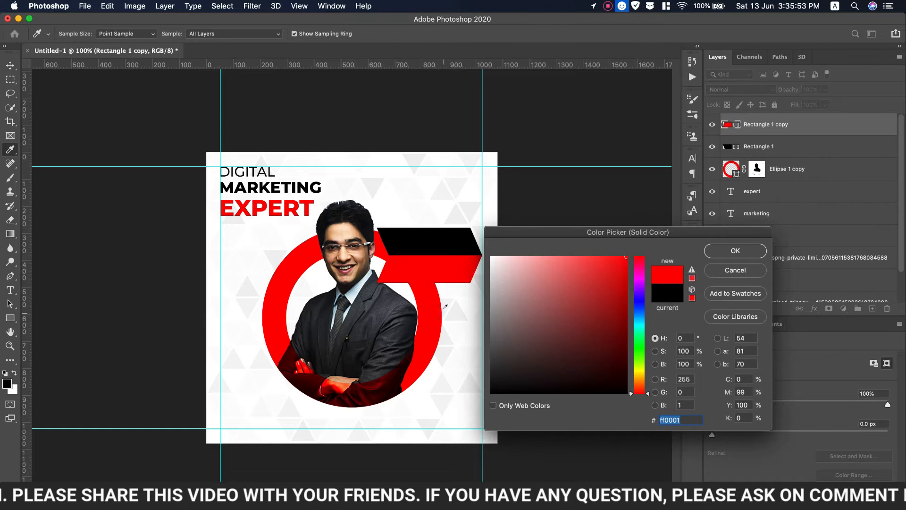
pyautogui.click(375, 186)
pyautogui.click(490, 297)
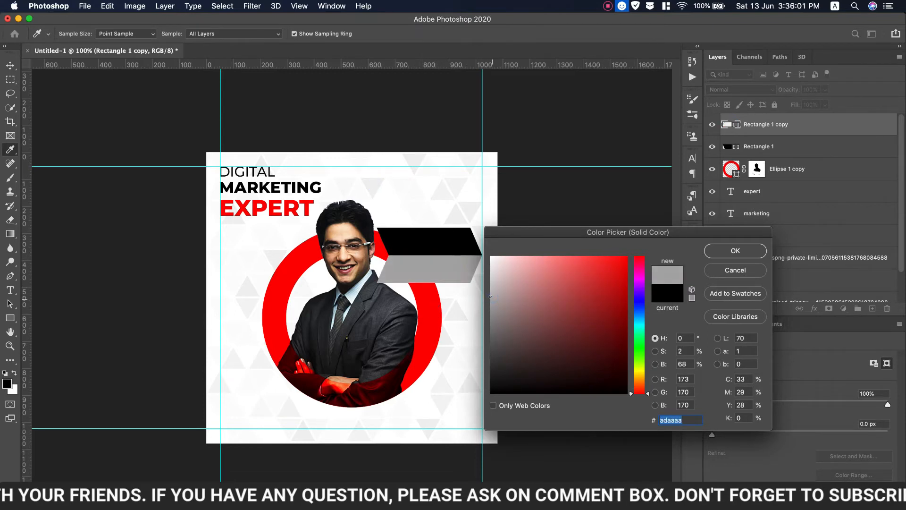
pyautogui.click(736, 255)
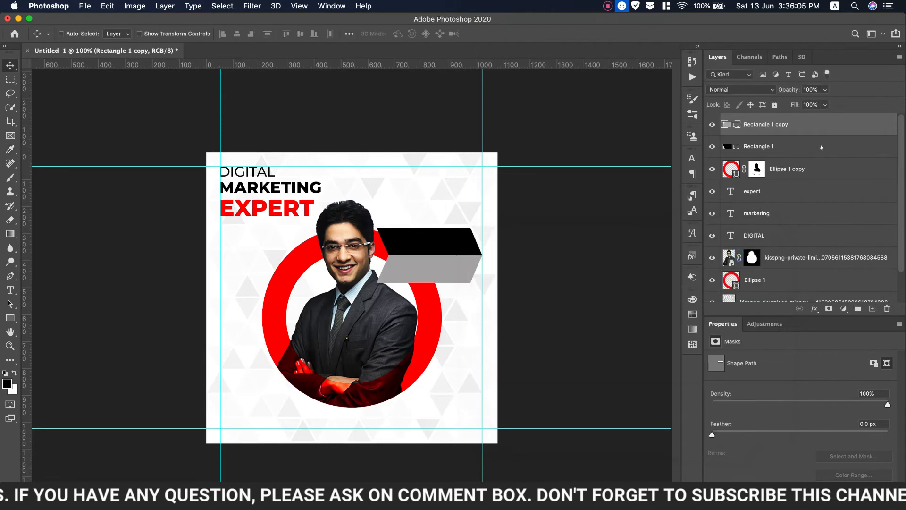
pyautogui.keyDown('shift'); pyautogui.click(822, 147); pyautogui.keyUp('shift')
pyautogui.moveTo(443, 253); pyautogui.dragTo(443, 241)
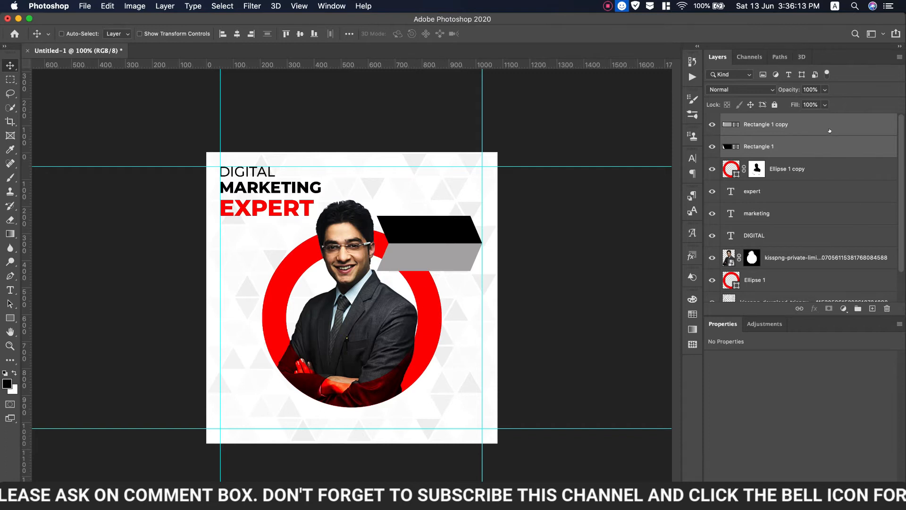
pyautogui.click(764, 124)
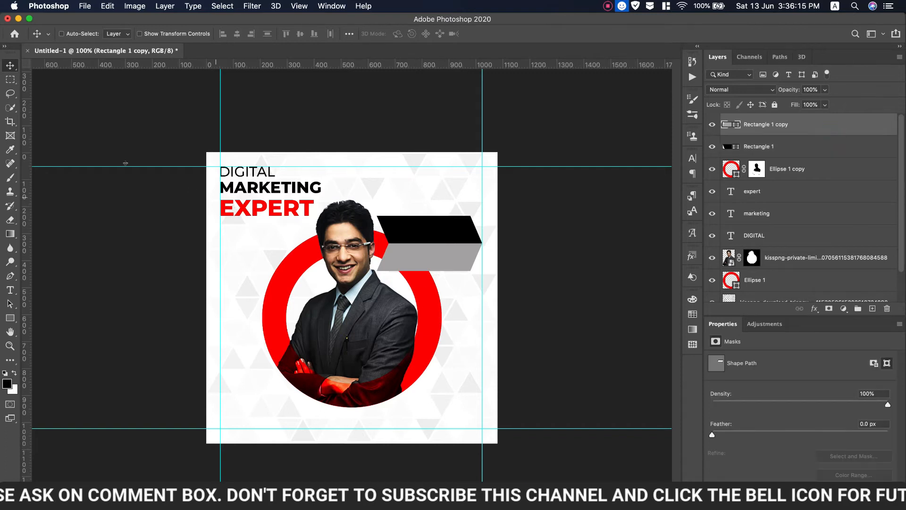
# Type the man's first name as a new text layer and move it onto the black shape.
pyautogui.click(391, 189)
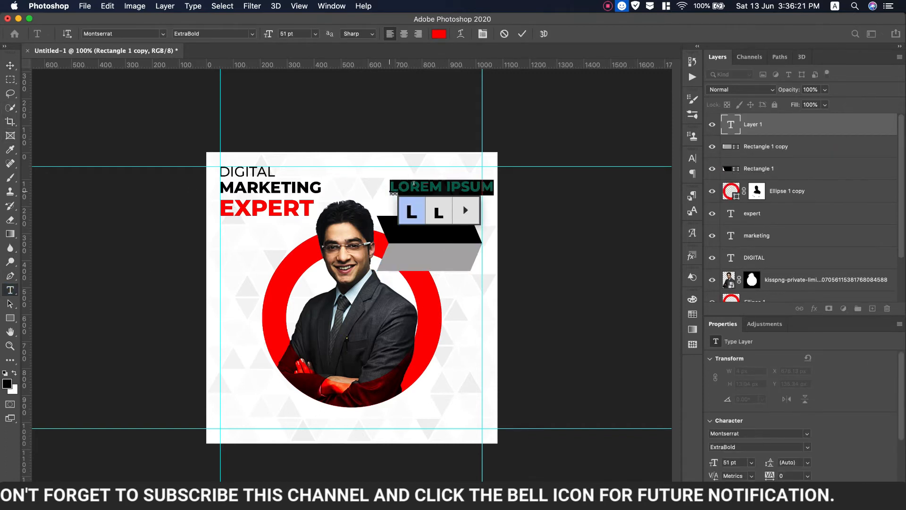
pyautogui.write('o')
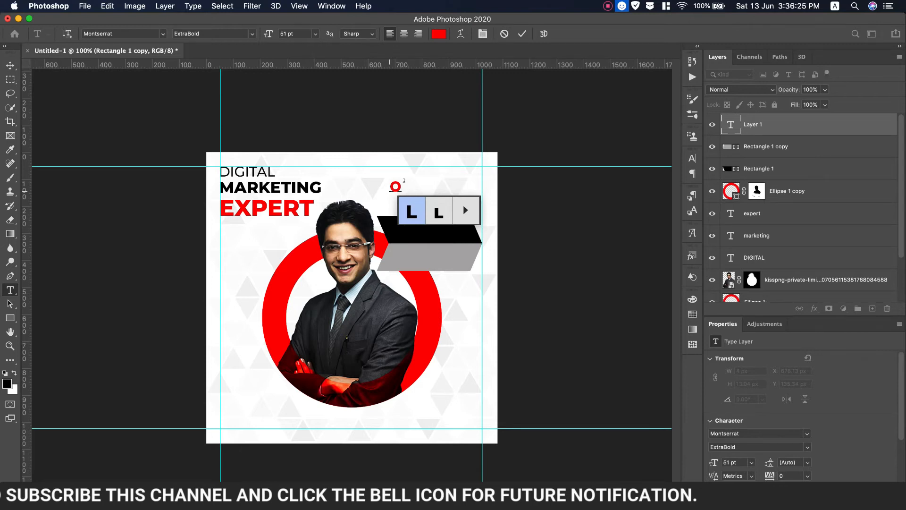
pyautogui.press('BackSpace')
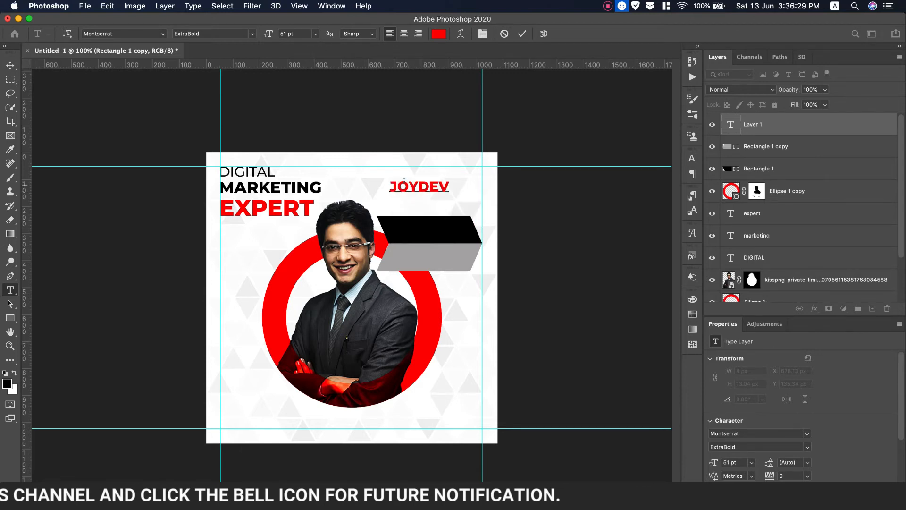
pyautogui.click(10, 66)
pyautogui.moveTo(418, 188); pyautogui.dragTo(457, 218)
# Enlarge the red name slightly, place its layer under the grey banner, and duplicate it downward.
pyautogui.hotkey('ctrl', 't')
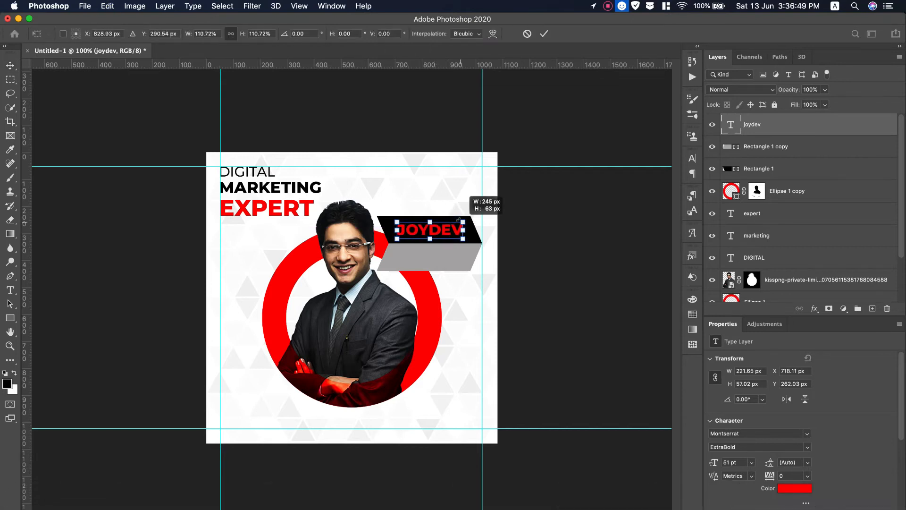
pyautogui.click(544, 33)
pyautogui.moveTo(785, 125); pyautogui.dragTo(794, 158)
pyautogui.keyDown('super'); pyautogui.click(820, 169); pyautogui.keyUp('super')
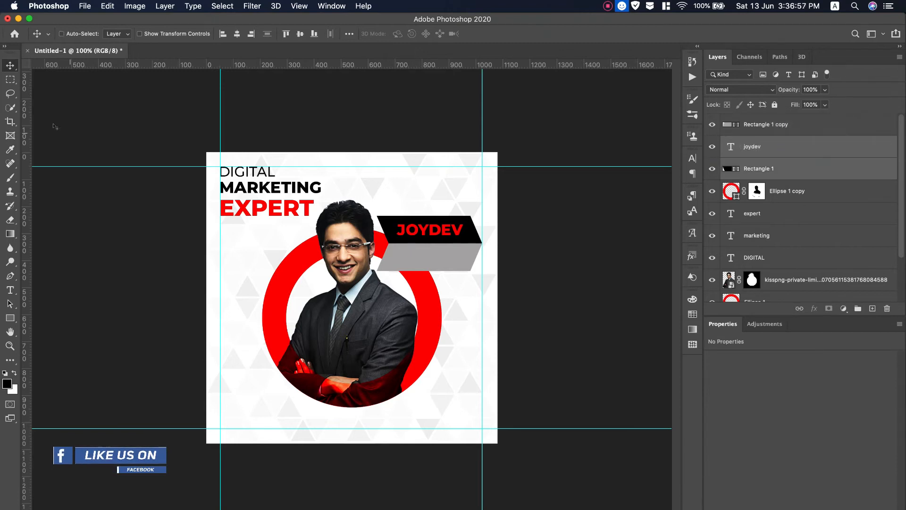
pyautogui.click(755, 147)
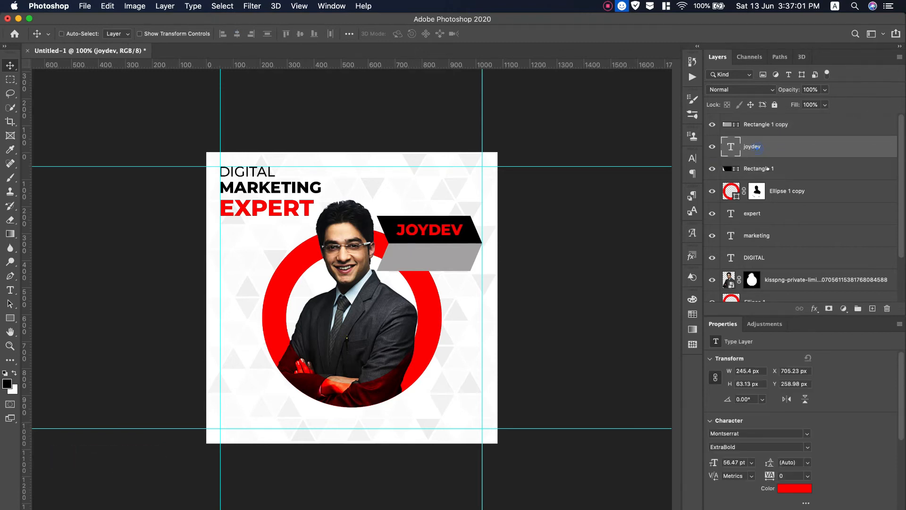
pyautogui.moveTo(417, 231); pyautogui.dragTo(418, 267)
# Move the name copy onto the grey banner, colour it 000000 and retype it as 'GOS'.
pyautogui.moveTo(774, 146); pyautogui.dragTo(774, 117)
pyautogui.moveTo(439, 266); pyautogui.dragTo(439, 257)
pyautogui.doubleClick(438, 257)
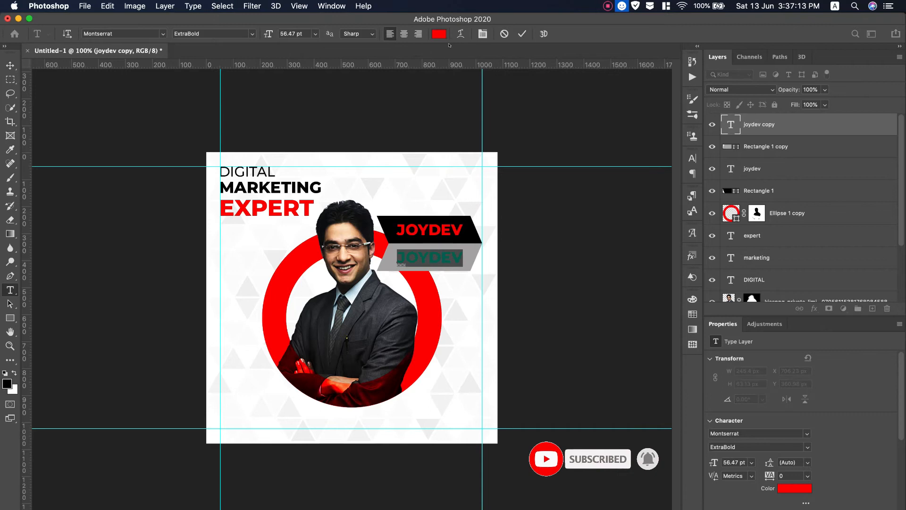
pyautogui.click(439, 33)
pyautogui.click(491, 257)
pyautogui.write('000000')
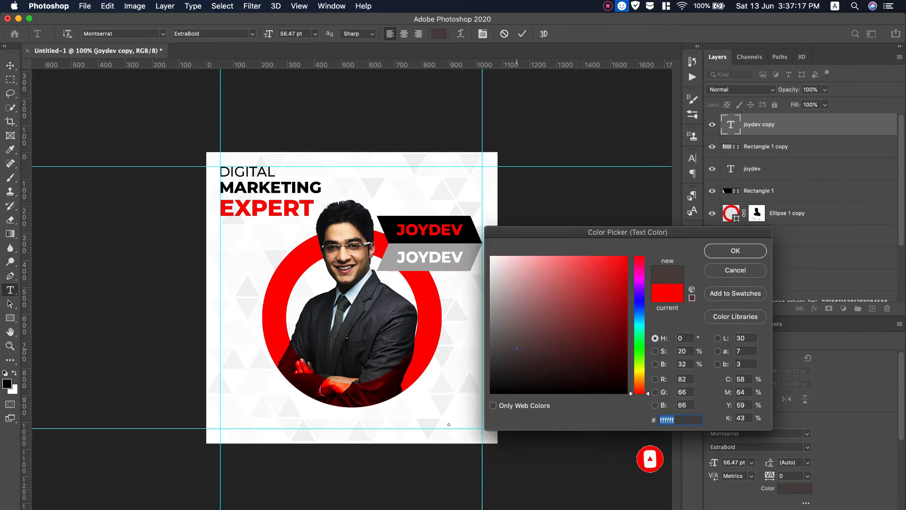
pyautogui.click(719, 247)
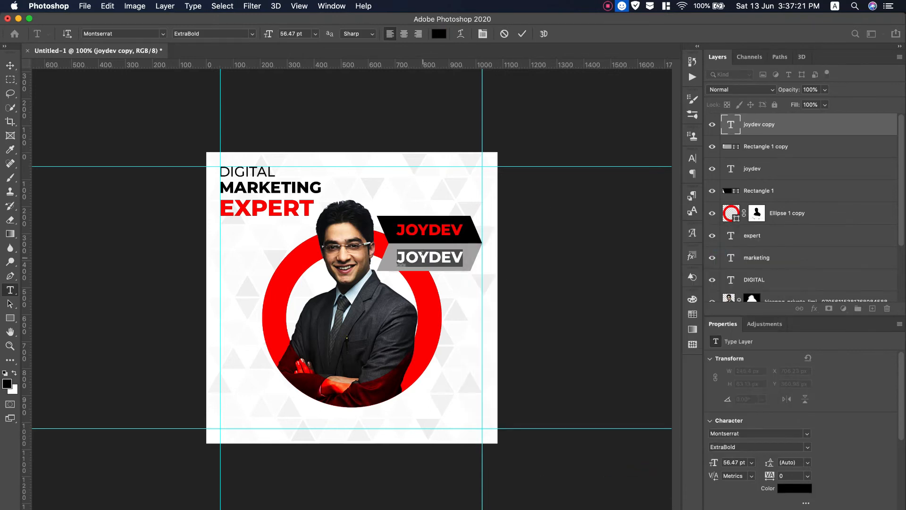
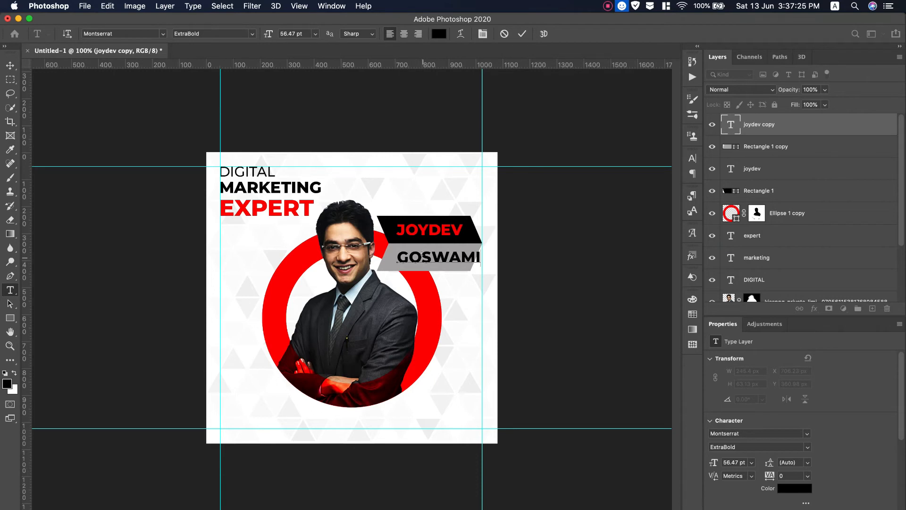
pyautogui.click(7, 65)
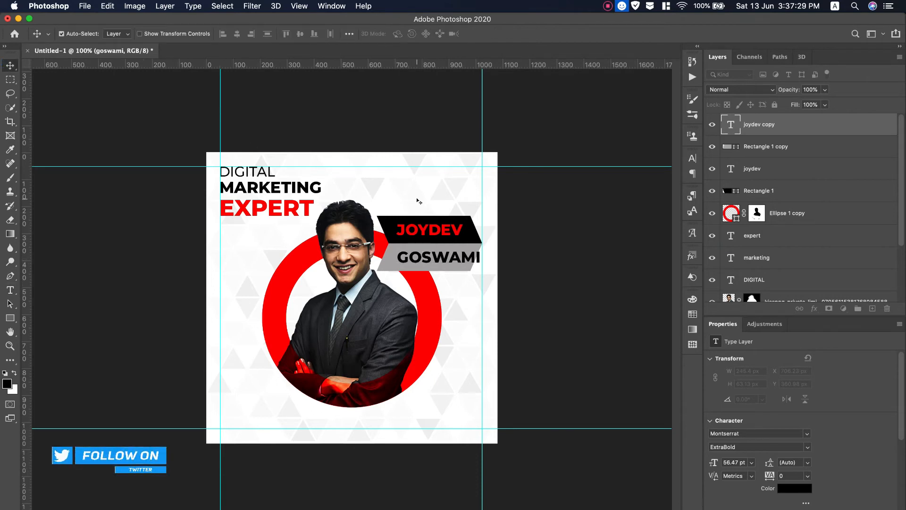
# Scale the black surname down to 52.31 pt so it fits the grey strip.
pyautogui.press('super+t')
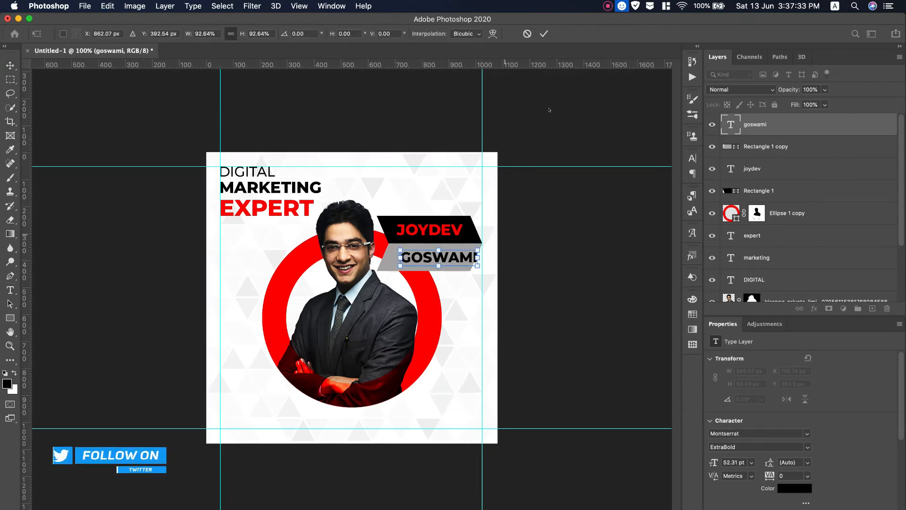
pyautogui.press('Return')
pyautogui.keyDown('shift'); pyautogui.click(808, 147); pyautogui.keyUp('shift')
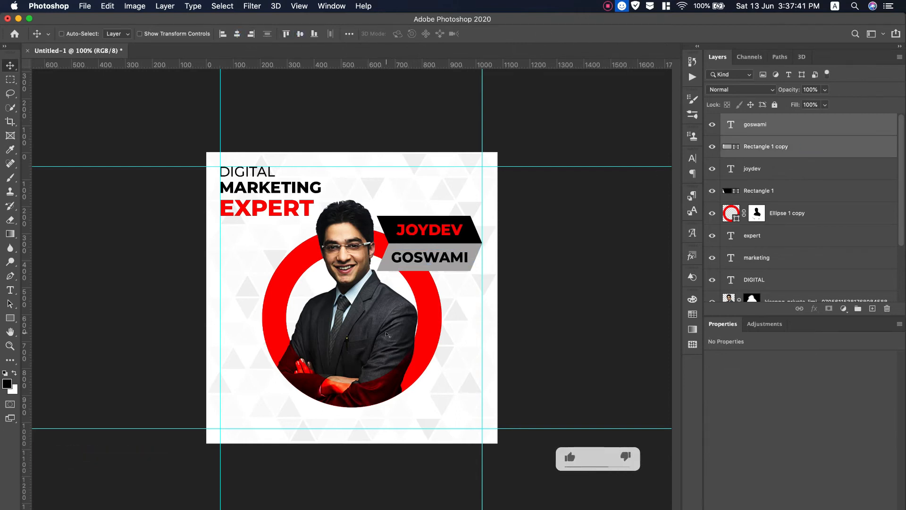
pyautogui.hotkey('alt', '.')
pyautogui.press('t')
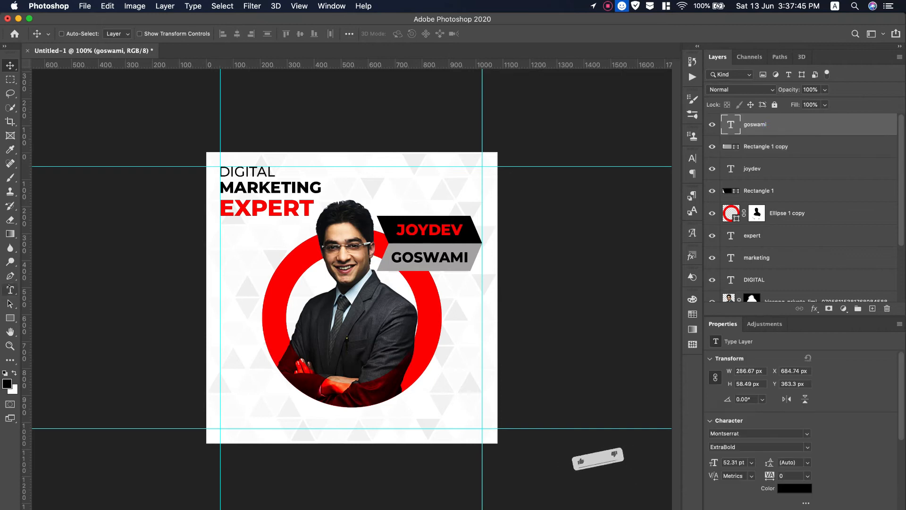
pyautogui.click(222, 420)
pyautogui.write('www.we')
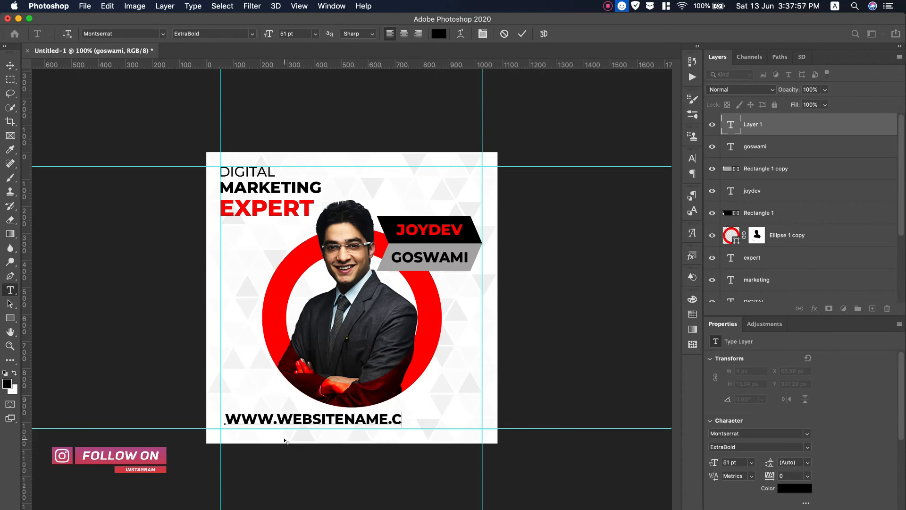
# Make the URL lowercase Montserrat SemiBold at 37 pt, turning off All Caps.
pyautogui.press('super+a')
pyautogui.click(691, 159)
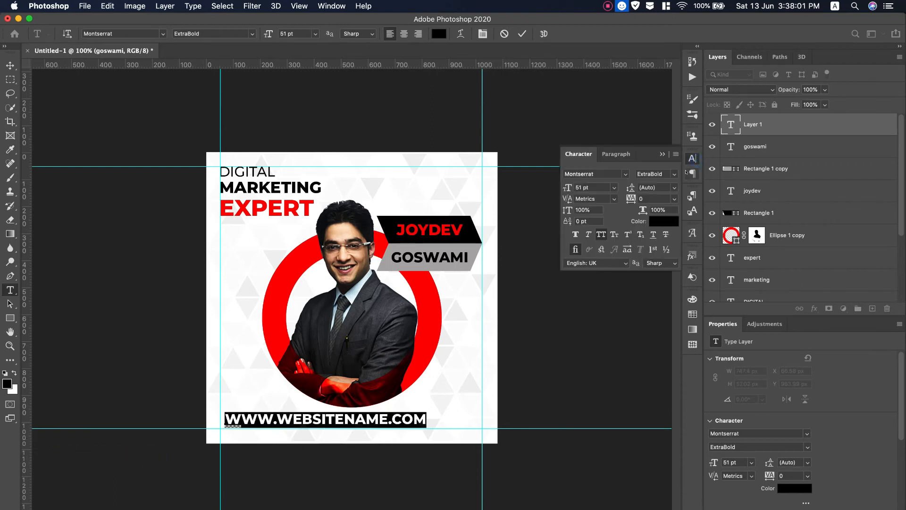
pyautogui.click(601, 234)
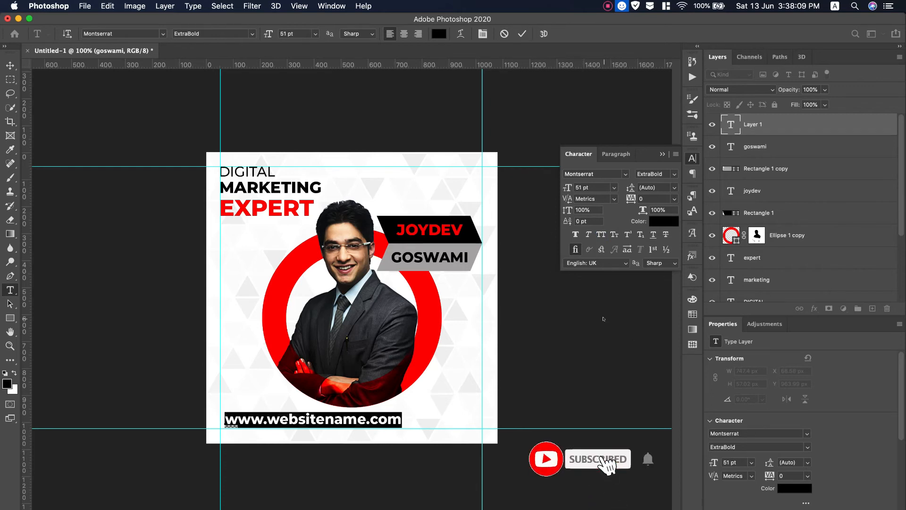
pyautogui.click(656, 174)
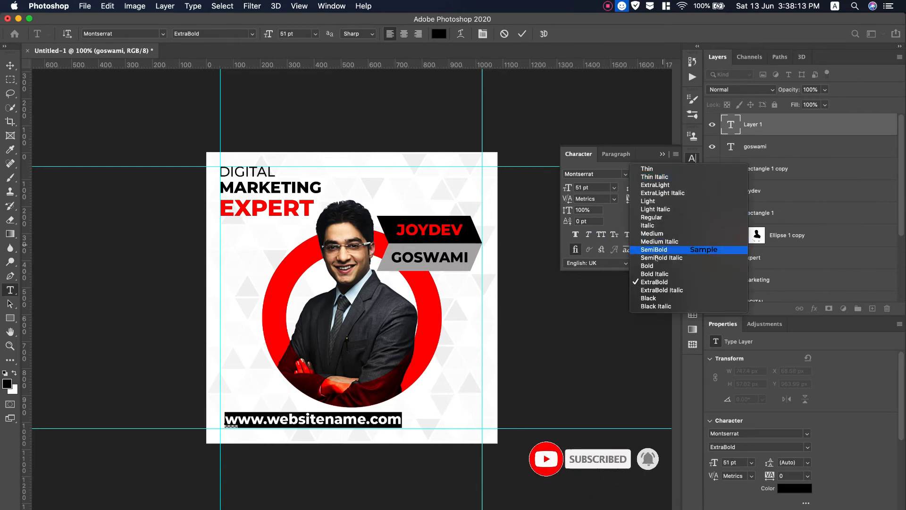
pyautogui.click(656, 251)
pyautogui.moveTo(568, 188); pyautogui.dragTo(561, 189)
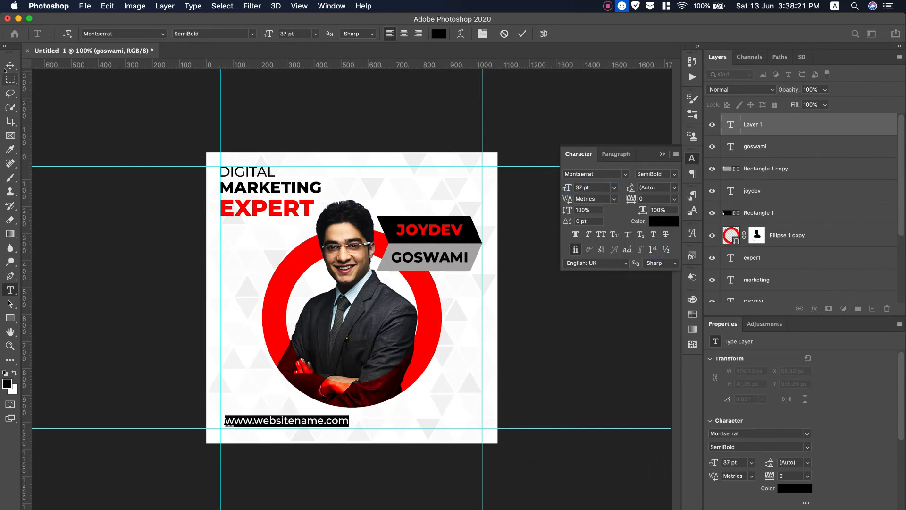
# Align the website line to the left guide at the bottom-left margin.
pyautogui.click(10, 66)
pyautogui.moveTo(293, 423); pyautogui.dragTo(290, 427)
pyautogui.click(662, 154)
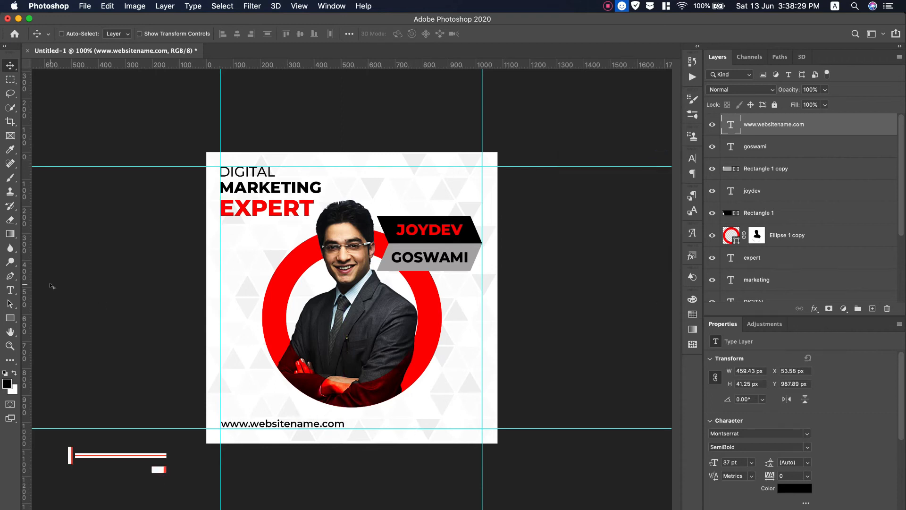
pyautogui.click(10, 318)
# Choose the hatched square tile from the Post Ornaments custom shapes.
pyautogui.click(47, 371)
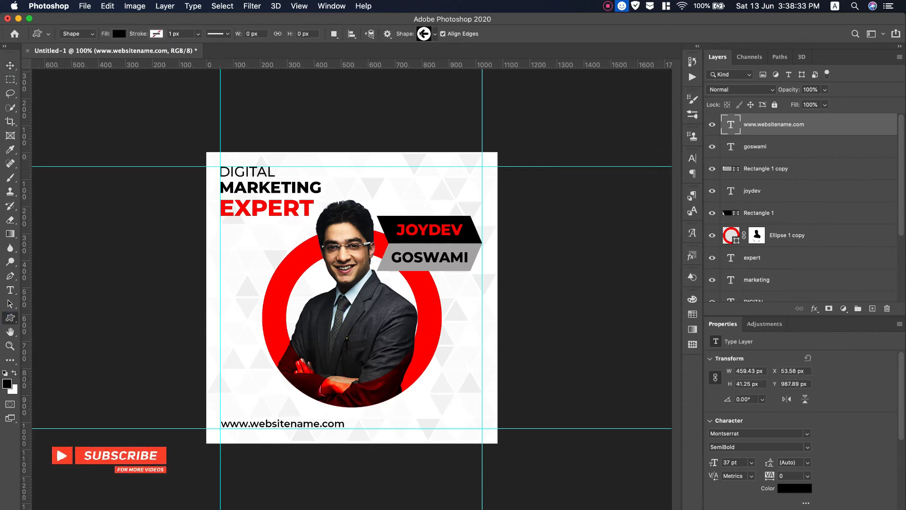
pyautogui.click(423, 34)
pyautogui.scroll(-5, 437, 76)
pyautogui.scroll(5, 436, 76)
pyautogui.click(366, 86)
pyautogui.scroll(-3, 415, 85)
pyautogui.scroll(3, 415, 85)
pyautogui.click(368, 86)
pyautogui.scroll(-6, 425, 89)
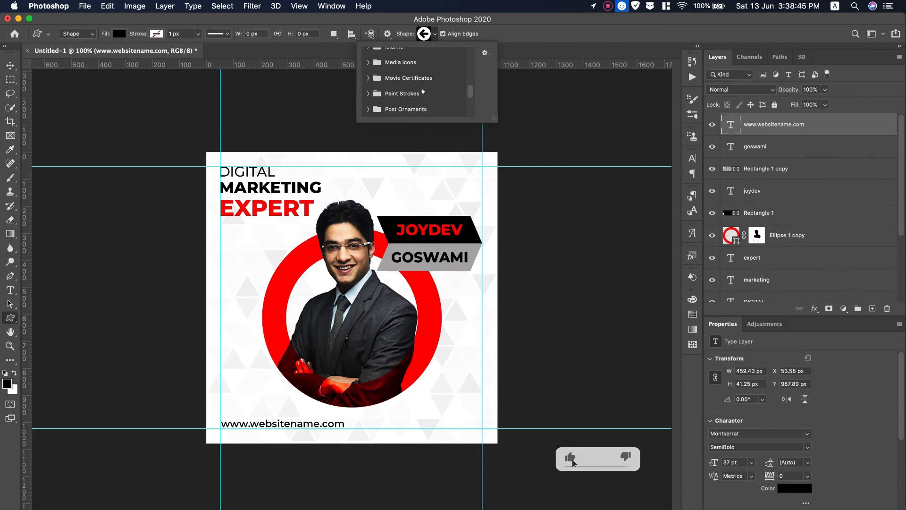
pyautogui.click(444, 89)
pyautogui.scroll(-3, 445, 88)
pyautogui.scroll(-10, 445, 88)
pyautogui.scroll(-8, 445, 88)
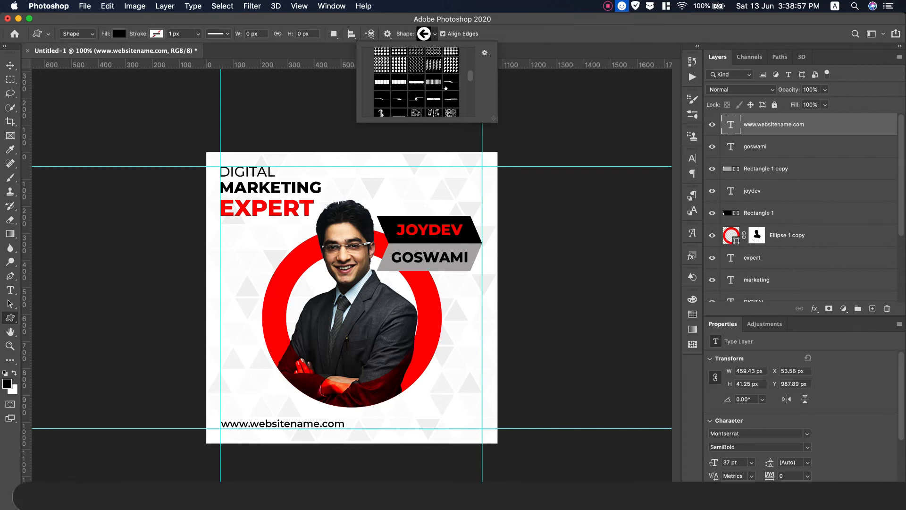
pyautogui.scroll(-8, 445, 89)
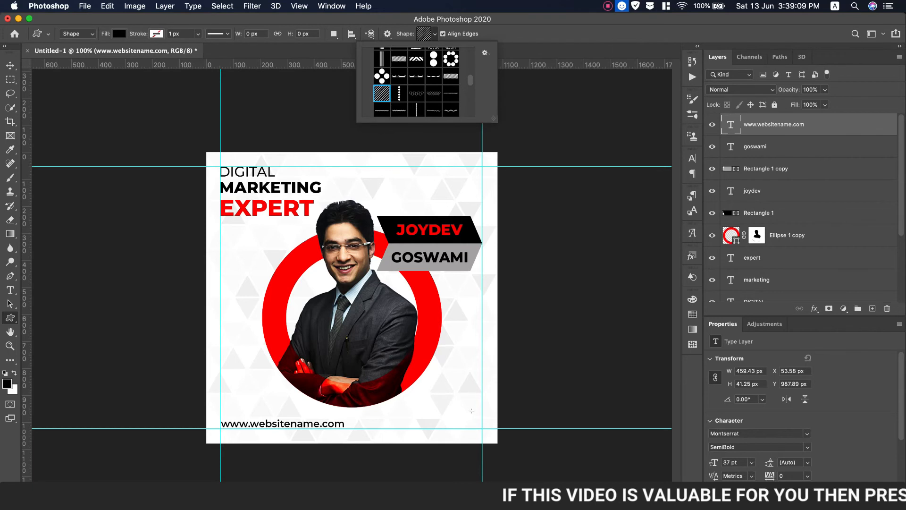
# Draw a red striped tile top right, snap it to the guide, and copy it bottom right.
pyautogui.moveTo(430, 165); pyautogui.dragTo(468, 202)
pyautogui.click(119, 34)
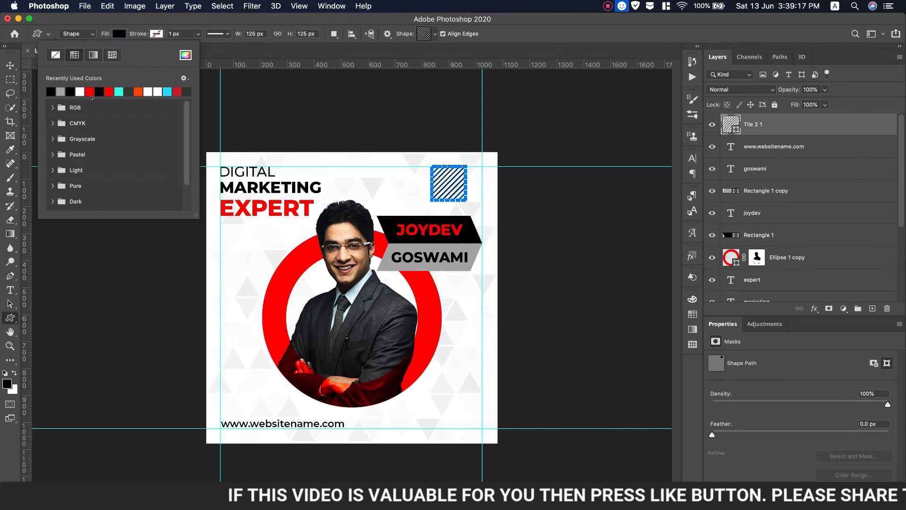
pyautogui.press('v')
pyautogui.moveTo(455, 190); pyautogui.dragTo(480, 193)
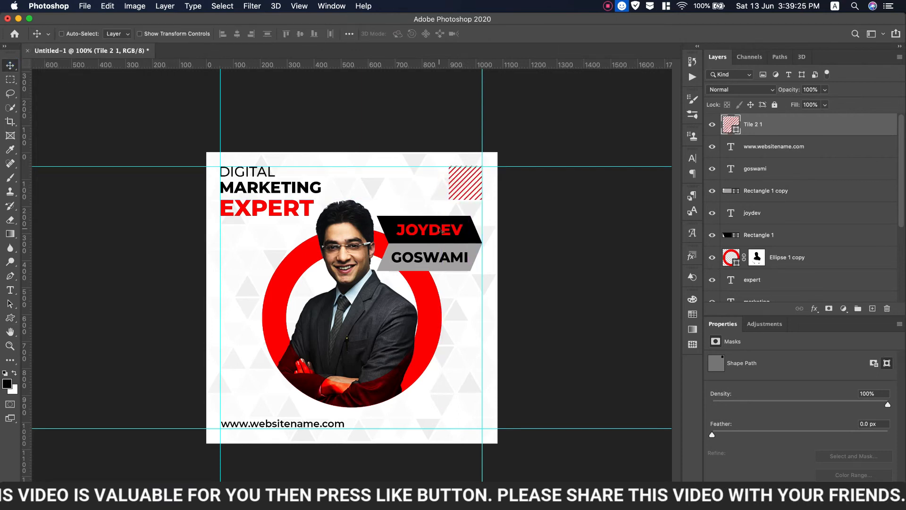
pyautogui.moveTo(464, 217); pyautogui.dragTo(484, 425)
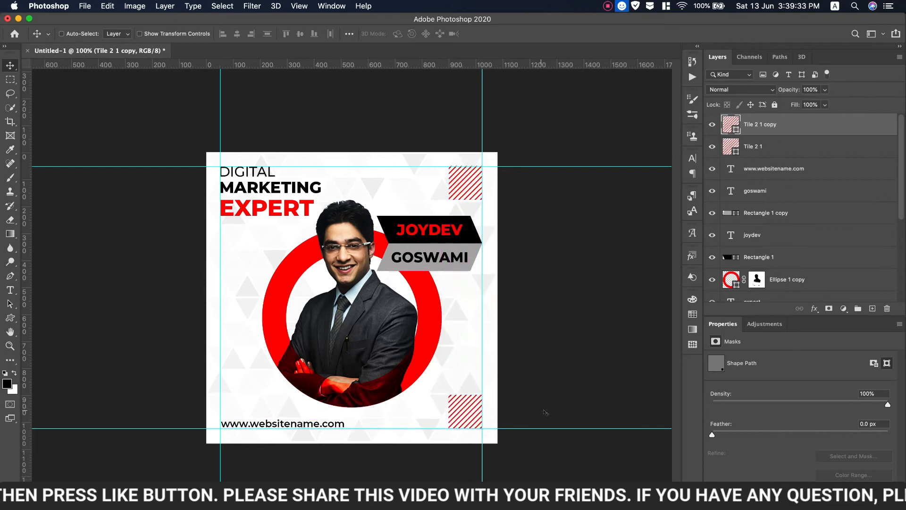
pyautogui.click(871, 308)
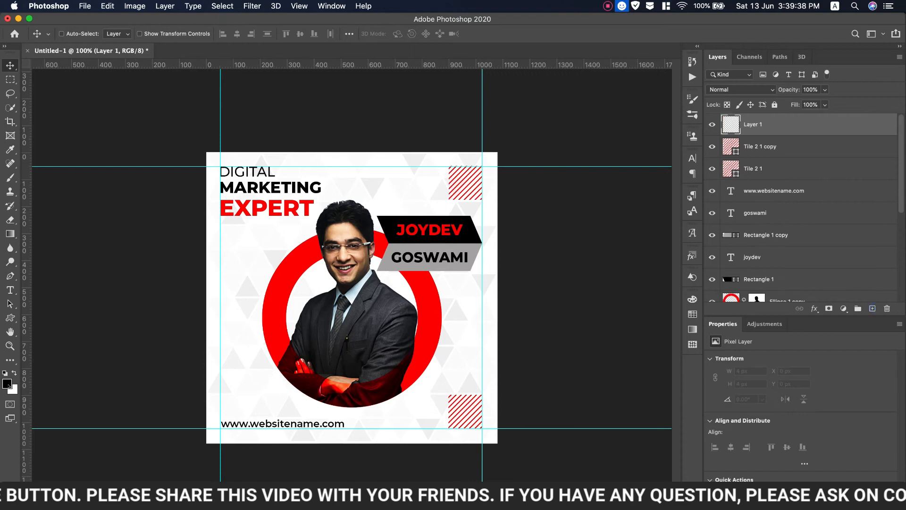
# Draw a small black wavy ornament near the heading and copy it left of the red ring.
pyautogui.click(10, 317)
pyautogui.click(434, 33)
pyautogui.scroll(-5, 439, 97)
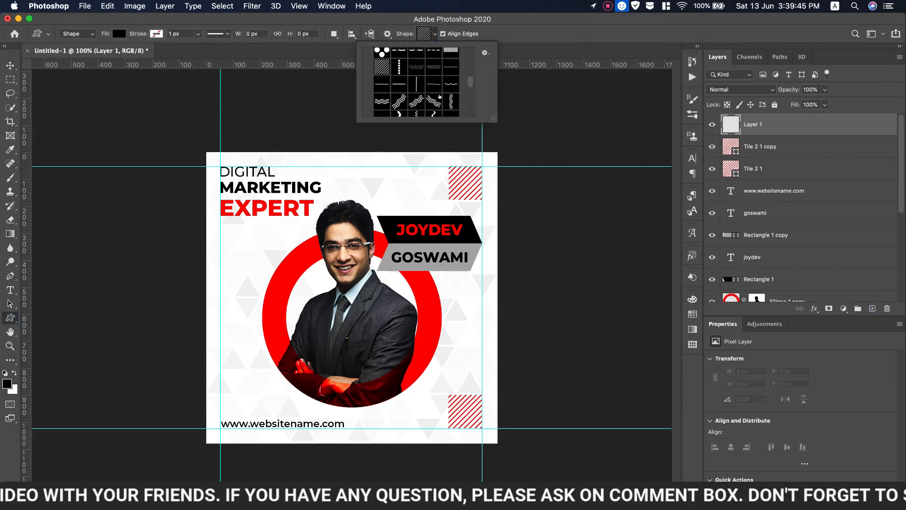
pyautogui.click(232, 236)
pyautogui.moveTo(230, 236)
pyautogui.mouseDown()
pyautogui.moveTo(415, 318)
pyautogui.moveTo(415, 387)
pyautogui.moveTo(396, 415)
pyautogui.moveTo(401, 222)
pyautogui.moveTo(392, 187)
pyautogui.moveTo(368, 184)
pyautogui.mouseUp()
pyautogui.click(16, 66)
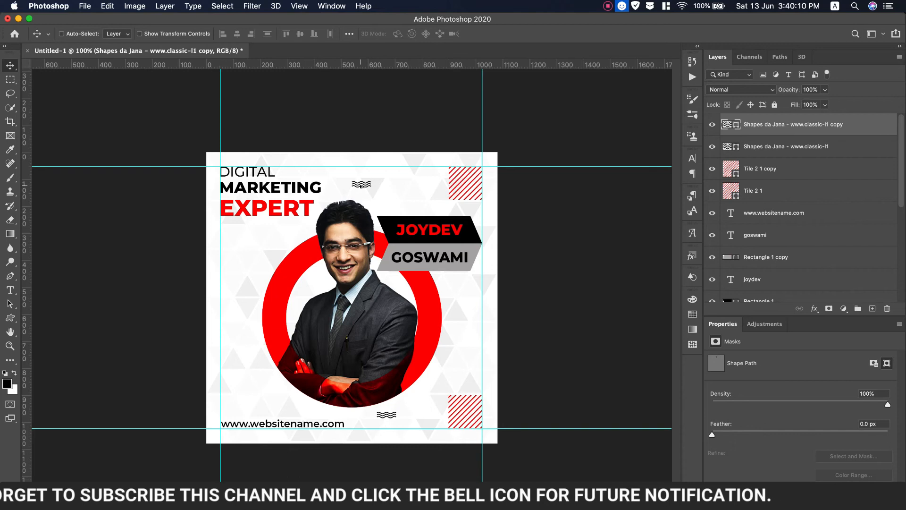
pyautogui.moveTo(360, 186)
pyautogui.mouseDown()
pyautogui.moveTo(241, 283)
pyautogui.moveTo(236, 321)
pyautogui.mouseUp()
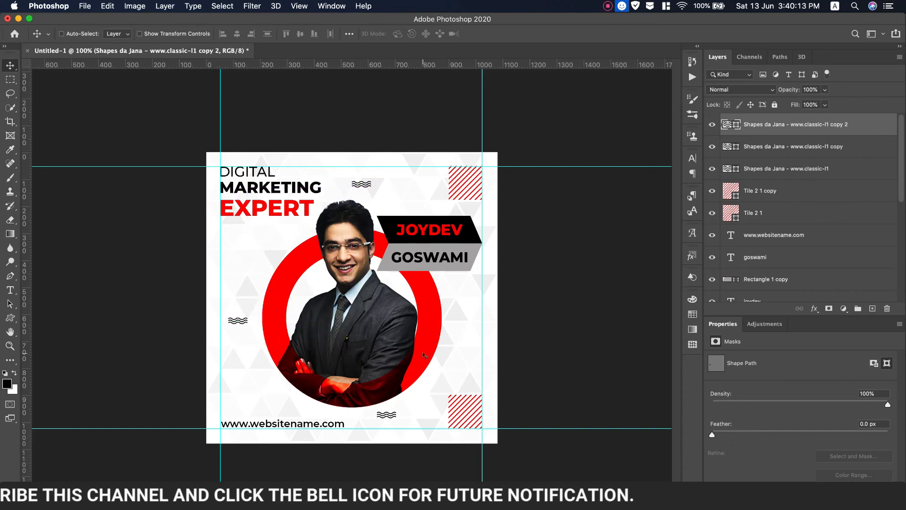
# On a new empty layer, pick the X cross from the Design Icons shape folder.
pyautogui.click(10, 316)
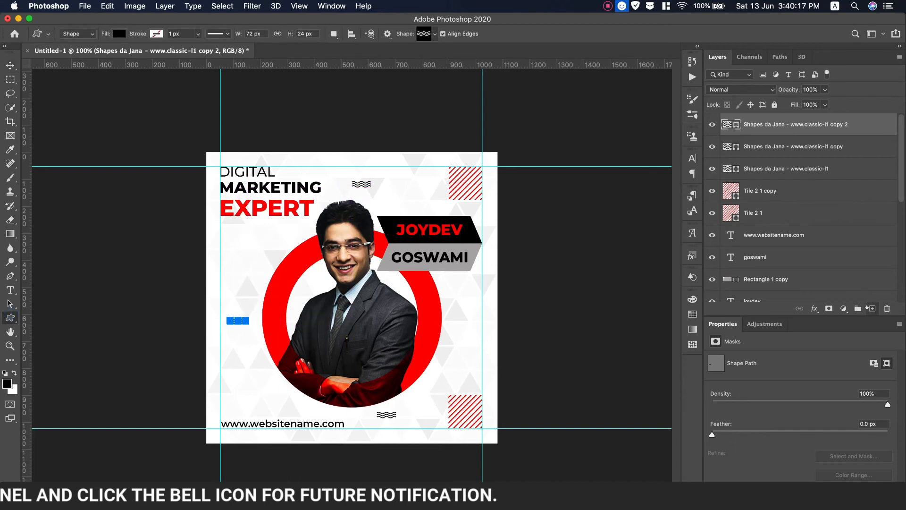
pyautogui.click(872, 308)
pyautogui.click(434, 34)
pyautogui.scroll(-5, 438, 97)
pyautogui.scroll(-1, 438, 97)
pyautogui.scroll(-5, 438, 96)
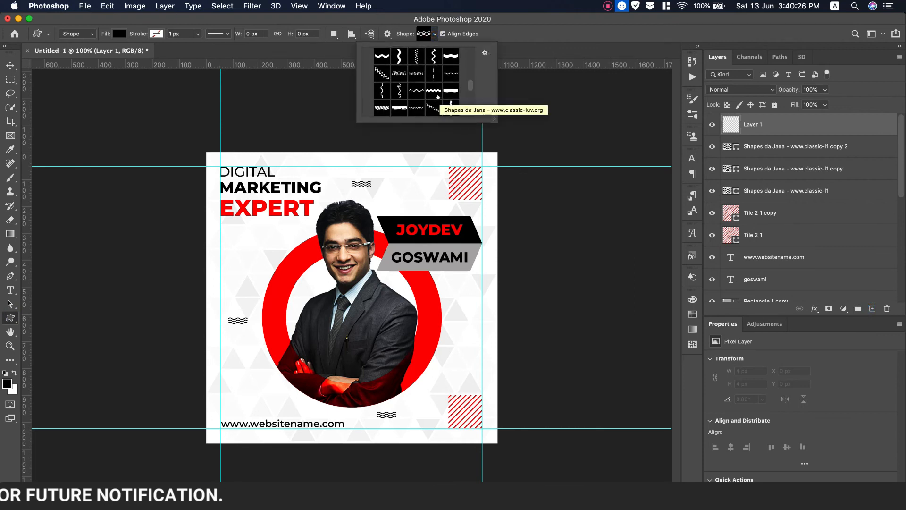
pyautogui.scroll(8, 437, 97)
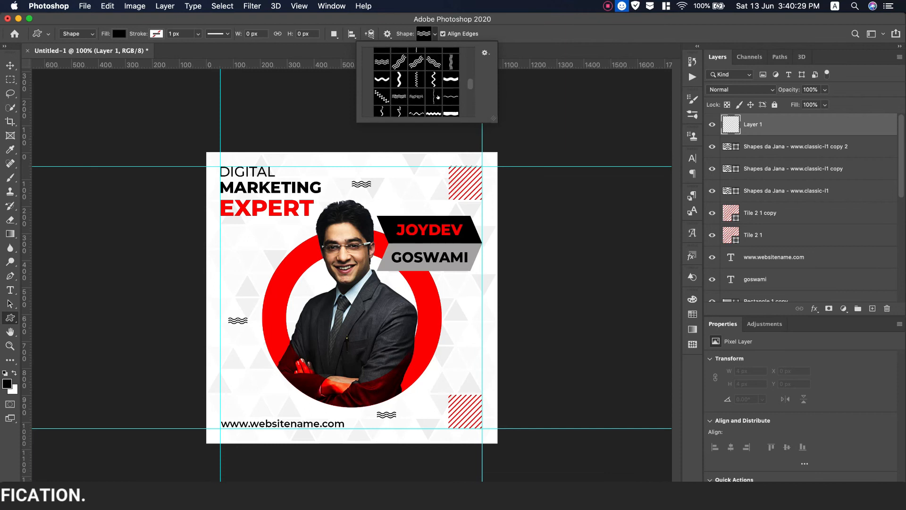
pyautogui.scroll(1, 438, 97)
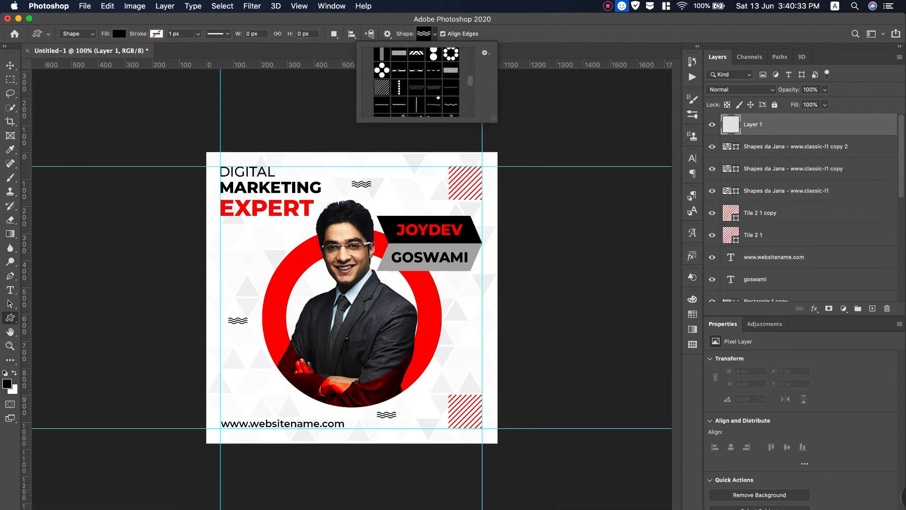
pyautogui.scroll(10, 438, 97)
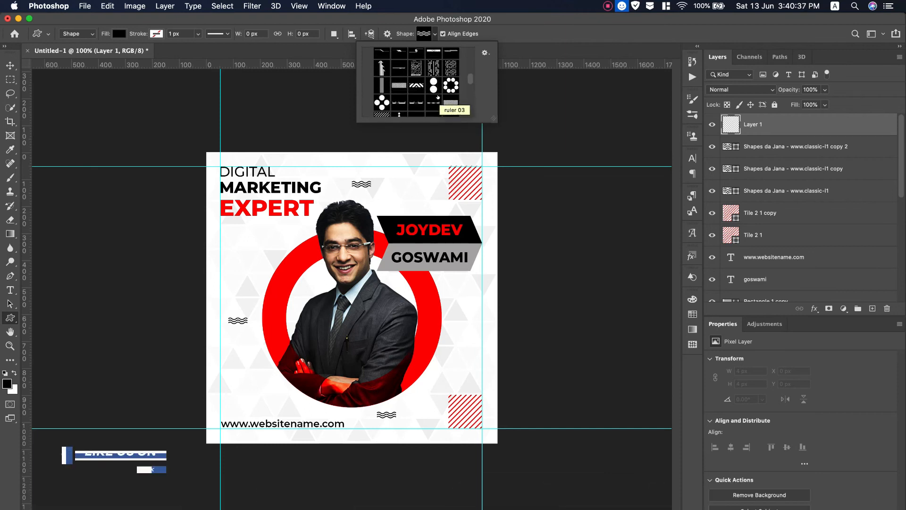
pyautogui.scroll(2, 438, 97)
pyautogui.scroll(-2, 377, 102)
pyautogui.click(368, 106)
pyautogui.scroll(-2, 411, 98)
pyautogui.scroll(5, 412, 98)
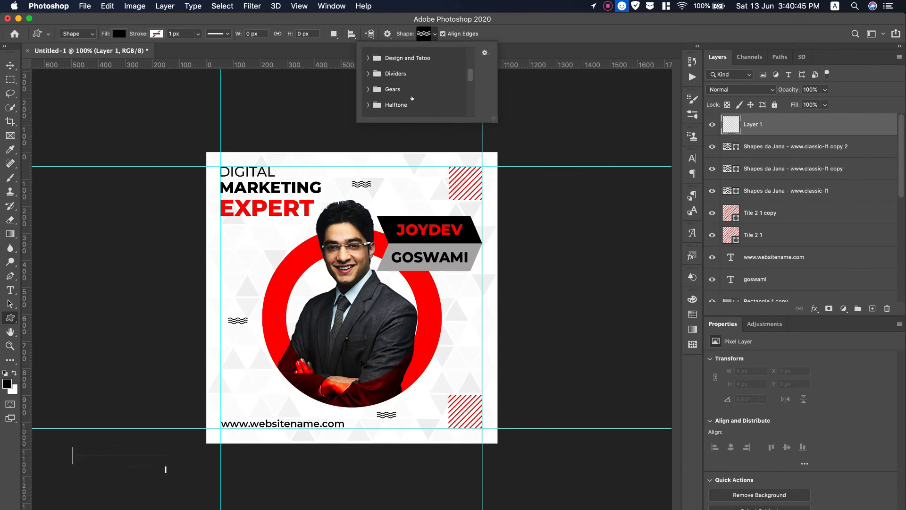
pyautogui.scroll(2, 411, 98)
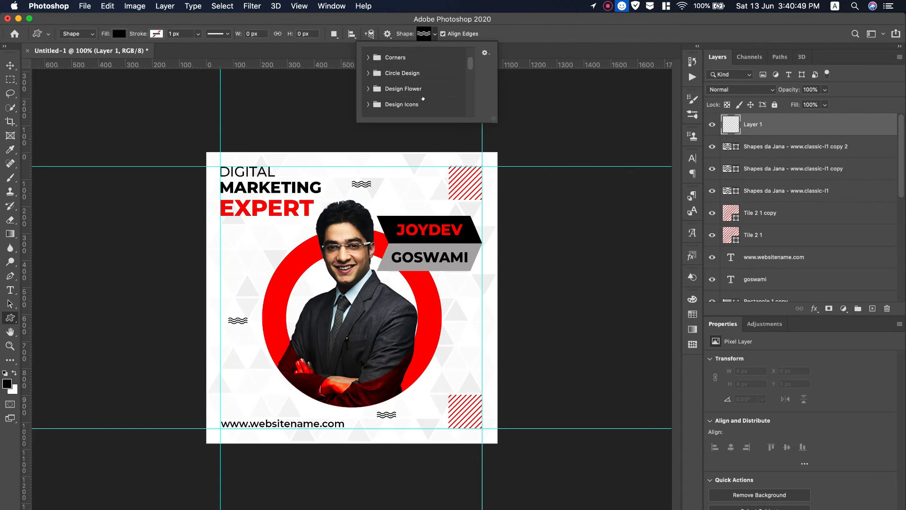
pyautogui.scroll(-1, 422, 98)
pyautogui.click(382, 79)
pyautogui.scroll(-1, 382, 80)
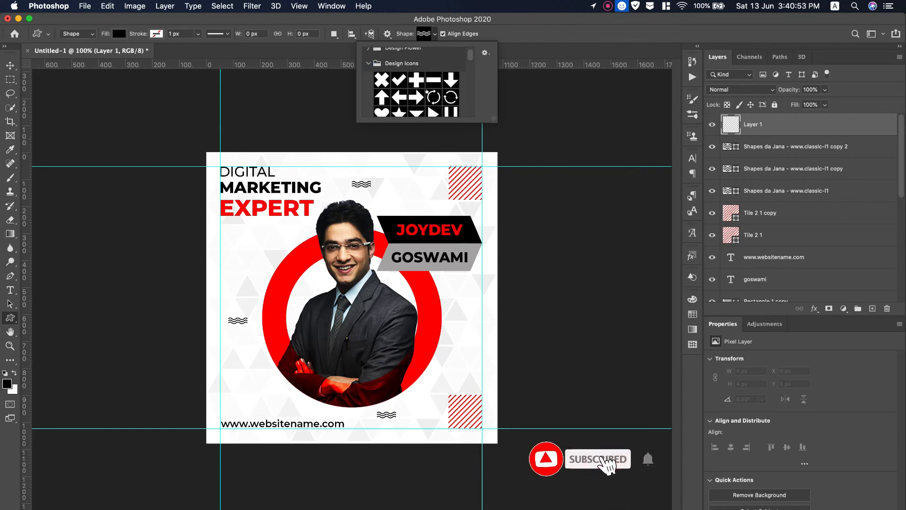
# Draw a small red cross left of the portrait and copy it beside the ring.
pyautogui.moveTo(238, 234); pyautogui.dragTo(245, 241)
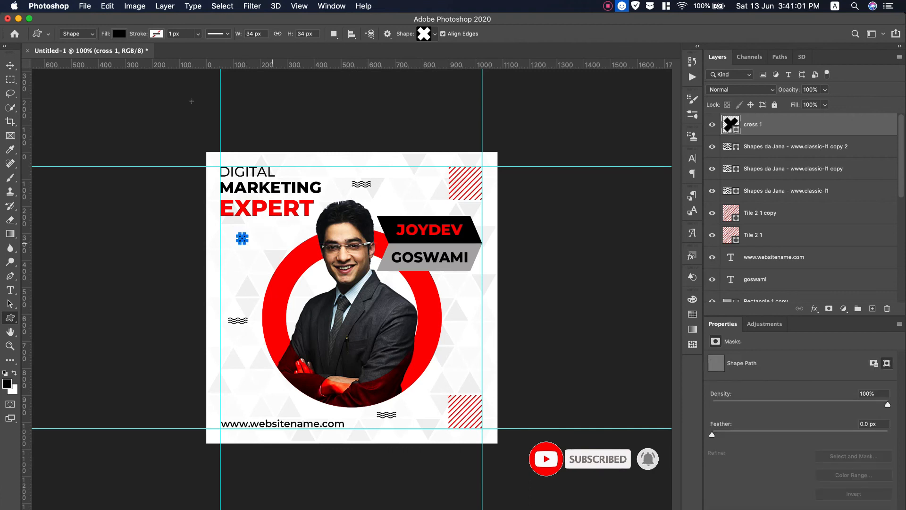
pyautogui.click(119, 34)
pyautogui.click(50, 92)
pyautogui.press('v')
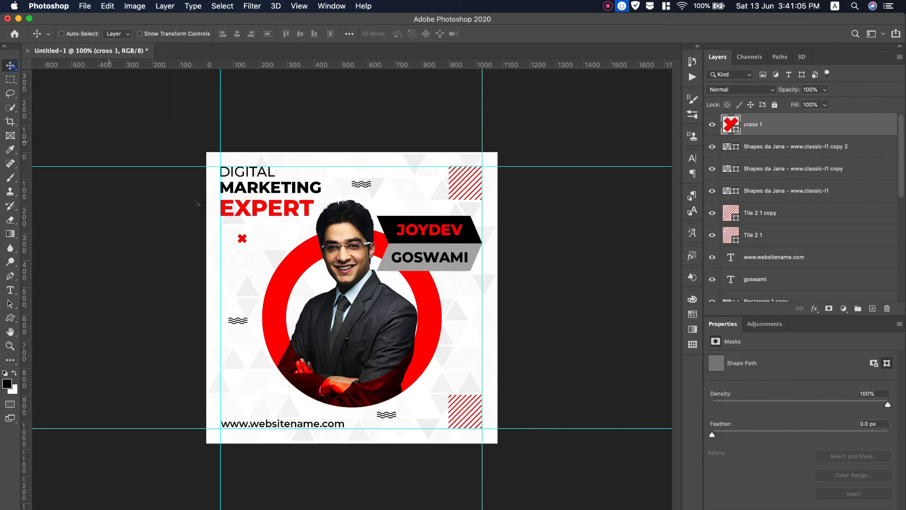
pyautogui.moveTo(243, 240); pyautogui.dragTo(462, 350)
# Recolour the copy black, duplicate it lower left, and copy the red cross bottom right.
pyautogui.doubleClick(730, 125)
pyautogui.moveTo(578, 296); pyautogui.dragTo(488, 399)
pyautogui.click(744, 251)
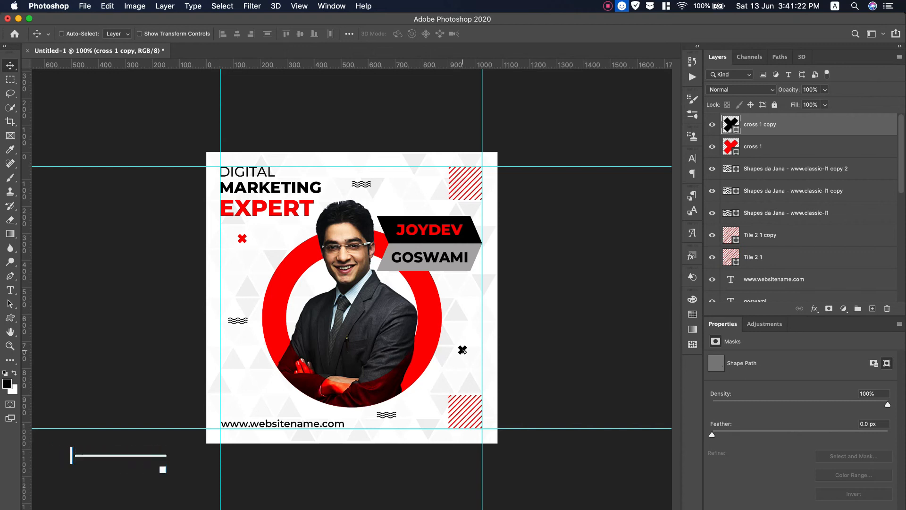
pyautogui.moveTo(462, 350); pyautogui.dragTo(257, 395)
pyautogui.click(766, 176)
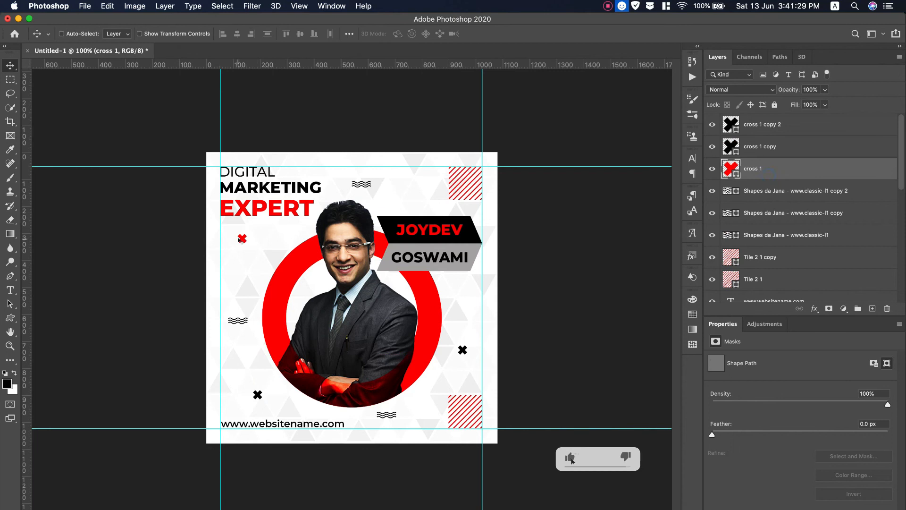
pyautogui.moveTo(244, 239); pyautogui.dragTo(432, 417)
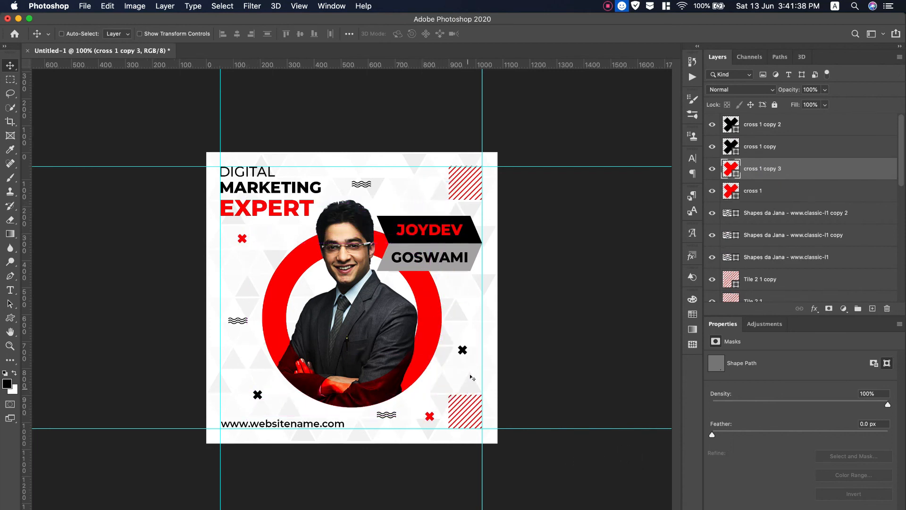
pyautogui.click(10, 317)
pyautogui.click(872, 308)
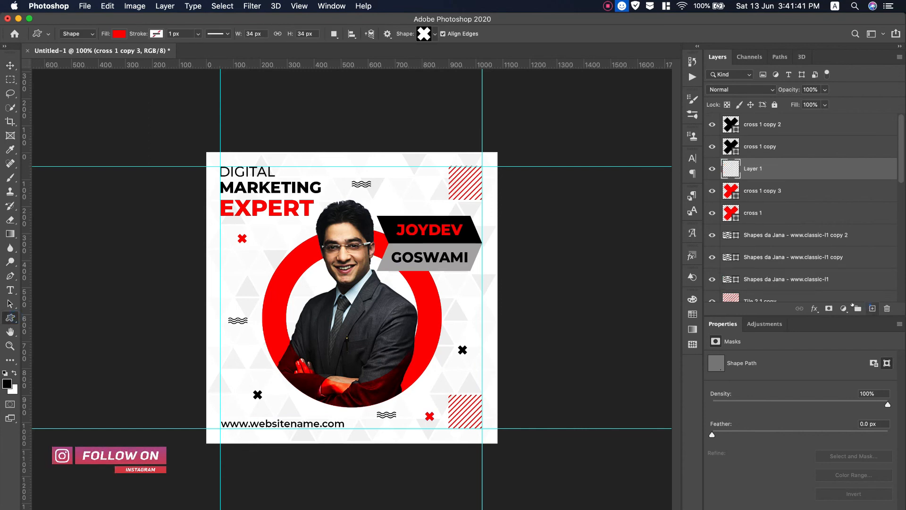
# Draw a small 22 × 29 px play triangle on Layer 1, just left of the red ring.
pyautogui.click(434, 35)
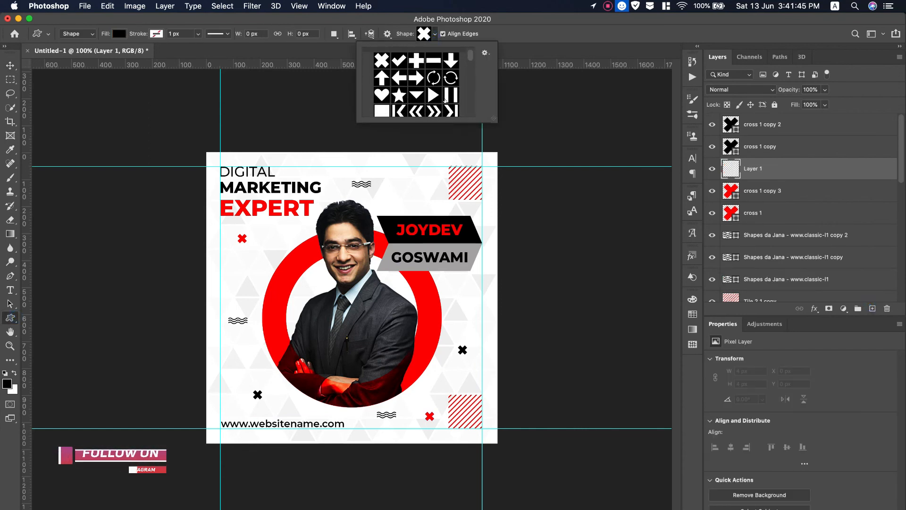
pyautogui.scroll(-10, 444, 99)
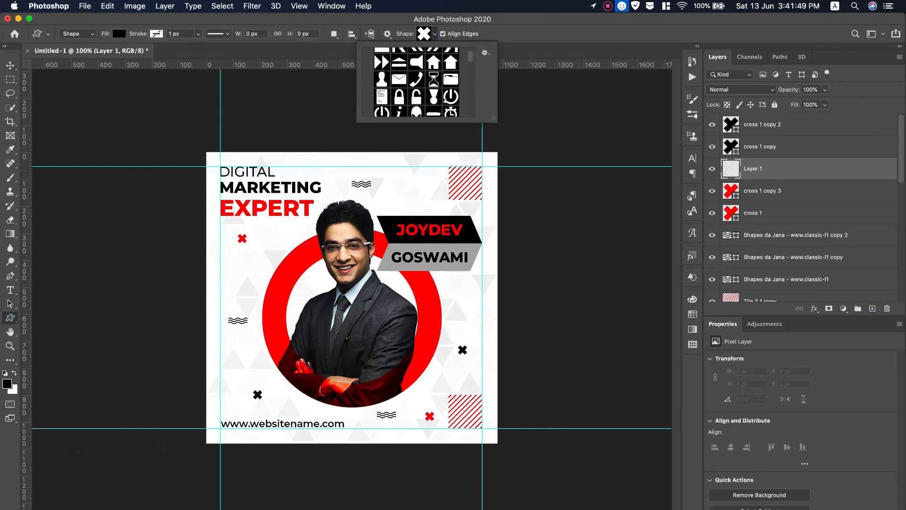
pyautogui.scroll(-10, 445, 100)
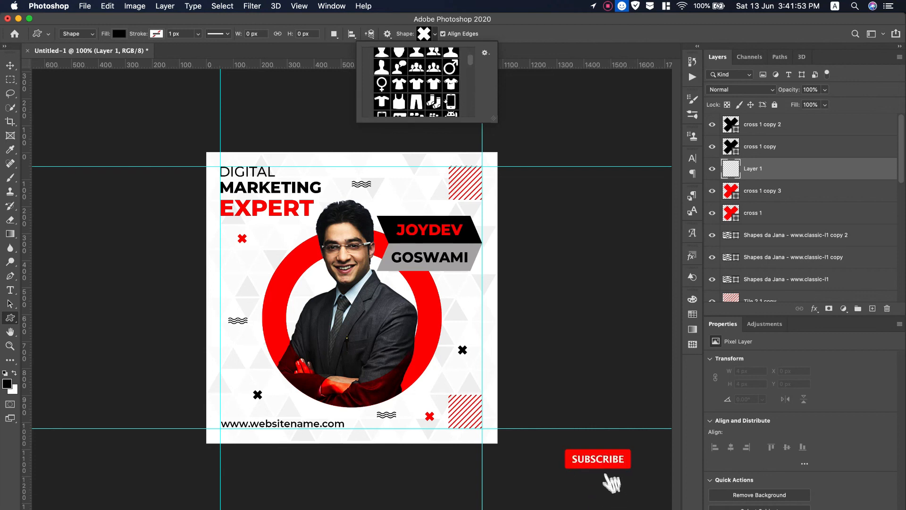
pyautogui.scroll(-10, 445, 99)
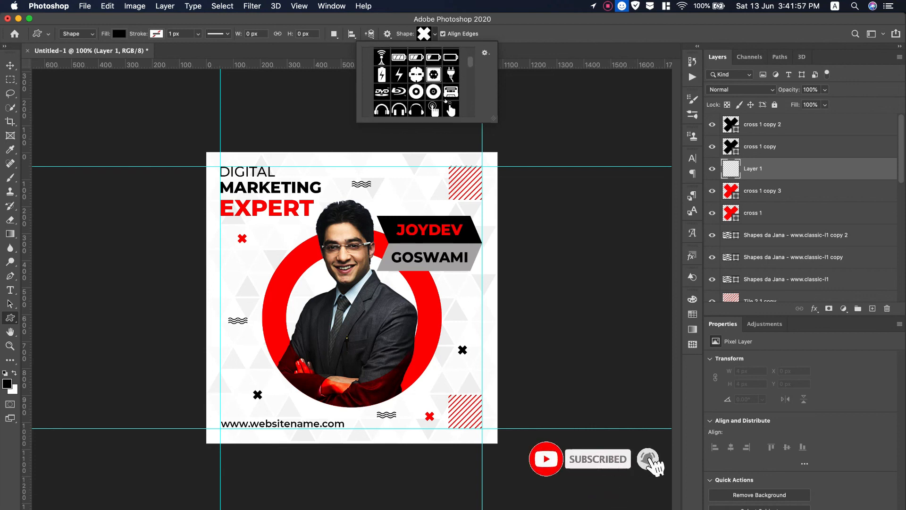
pyautogui.scroll(20, 444, 99)
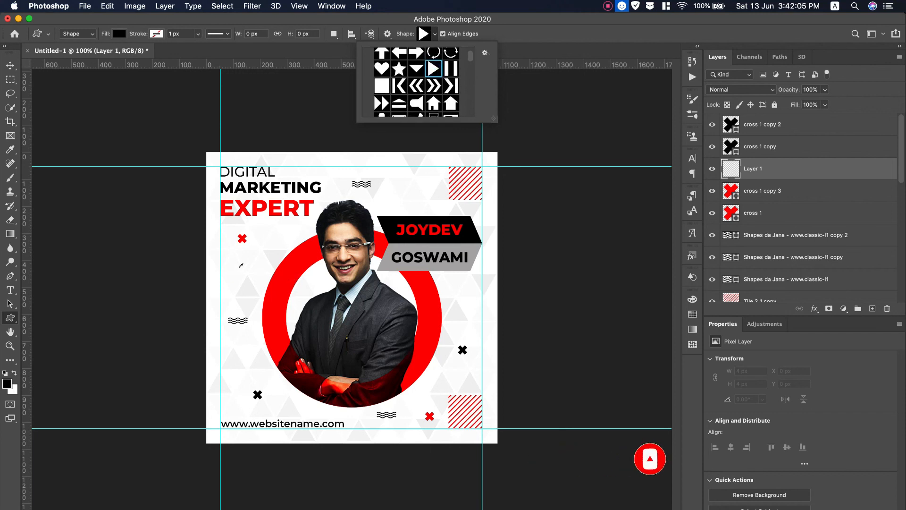
pyautogui.click(796, 128)
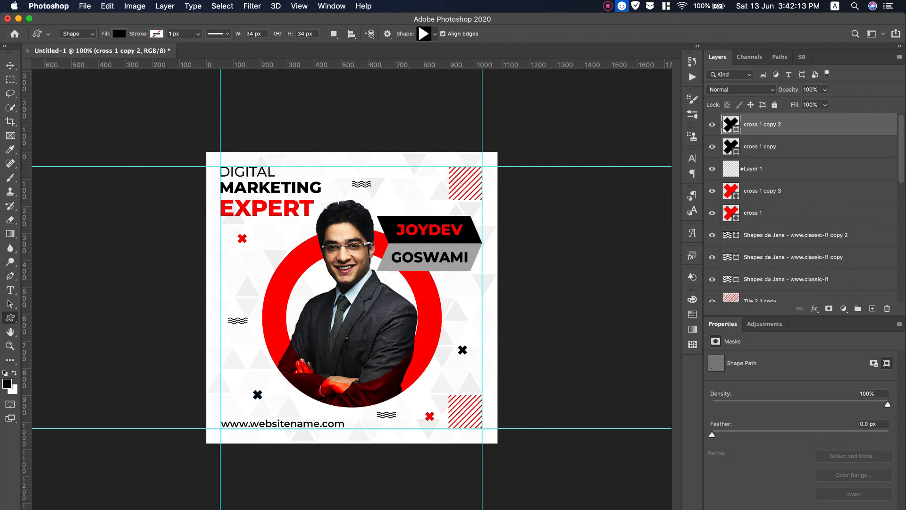
pyautogui.click(741, 169)
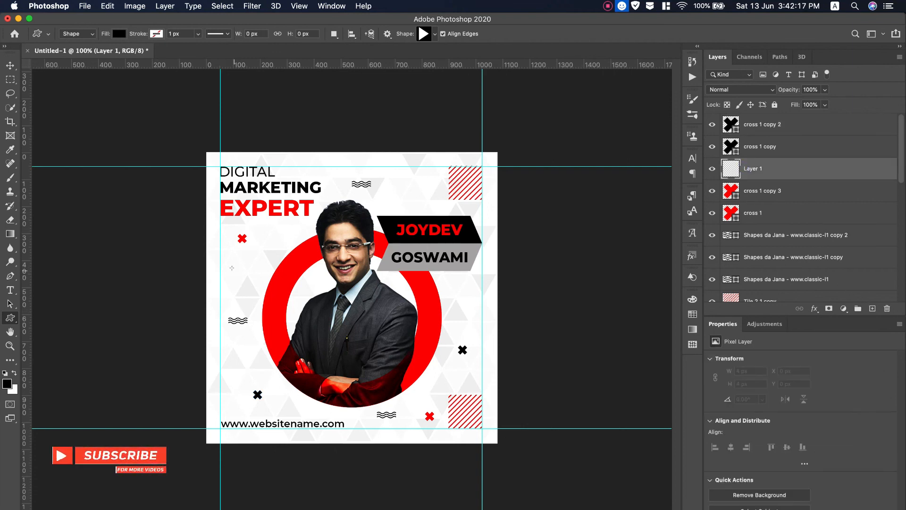
pyautogui.moveTo(239, 284); pyautogui.dragTo(240, 285)
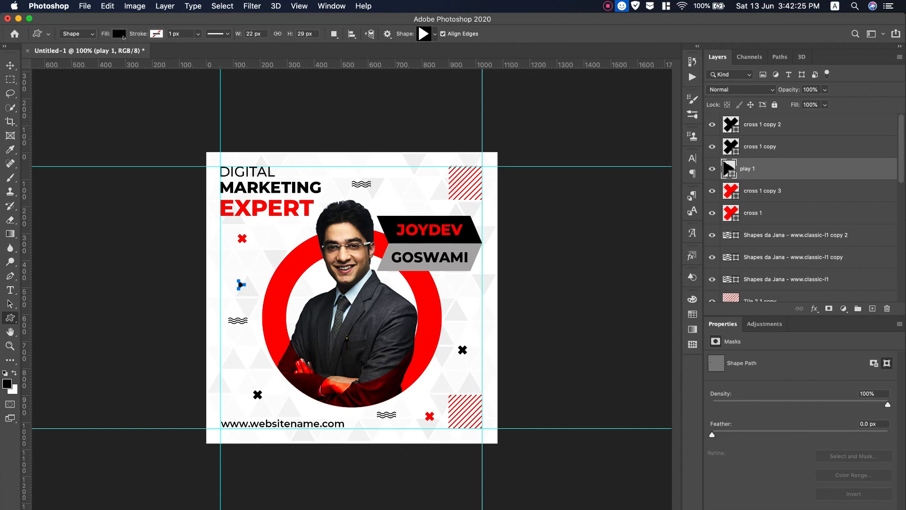
# Colour the triangle light gray and place copies to the right and near the bottom.
pyautogui.click(119, 33)
pyautogui.press('v')
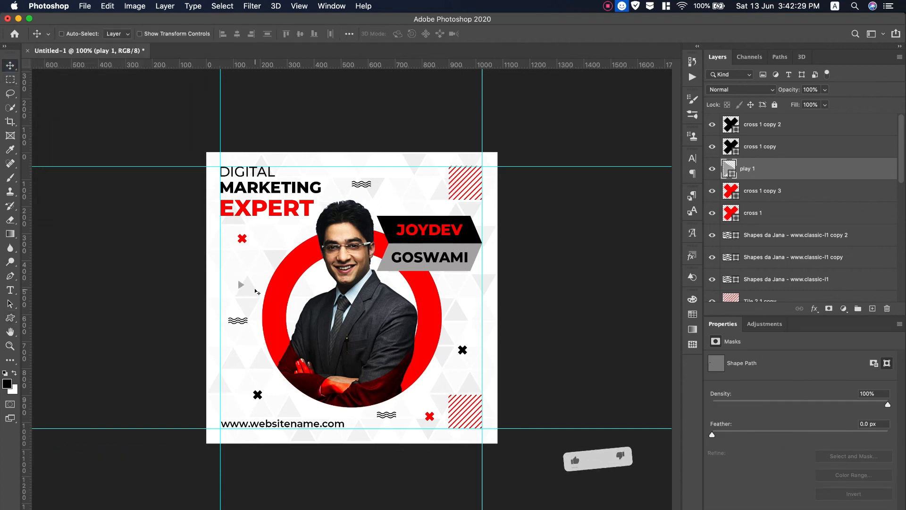
pyautogui.moveTo(240, 285); pyautogui.dragTo(417, 182)
pyautogui.moveTo(296, 408); pyautogui.dragTo(285, 233)
pyautogui.scroll(-10, 811, 195)
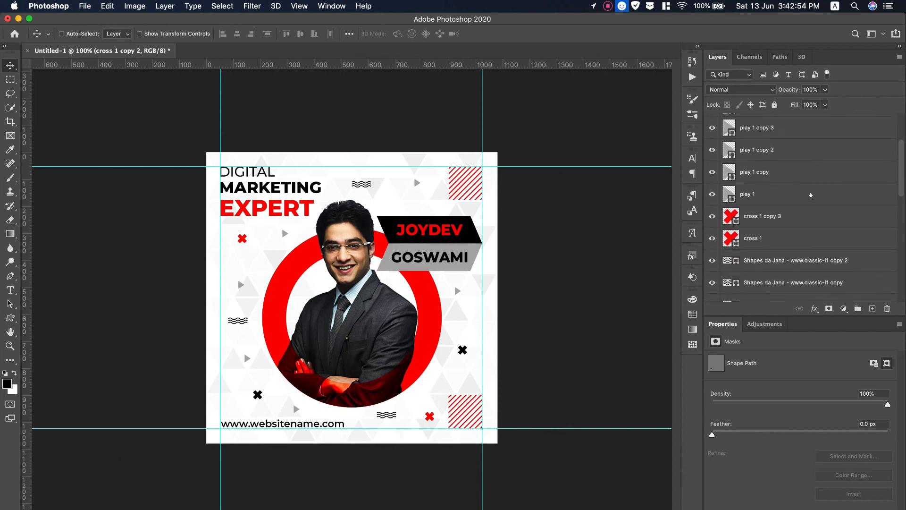
# Group the decorative shape layers and fade the group to 20% opacity.
pyautogui.keyDown('shift'); pyautogui.click(802, 243); pyautogui.keyUp('shift')
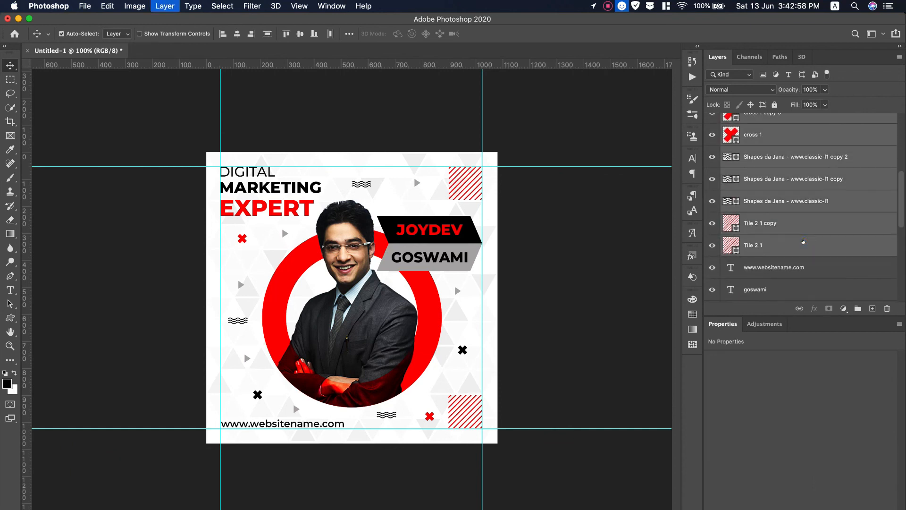
pyautogui.press('super+g')
pyautogui.moveTo(787, 88); pyautogui.dragTo(744, 91)
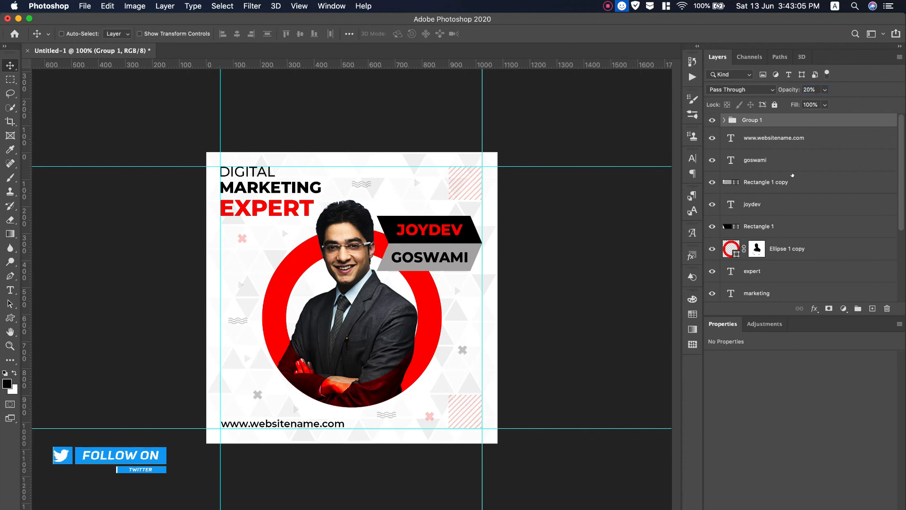
# Clear all guides from the canvas via View > Clear Guides.
pyautogui.click(252, 6)
pyautogui.moveTo(228, 9)
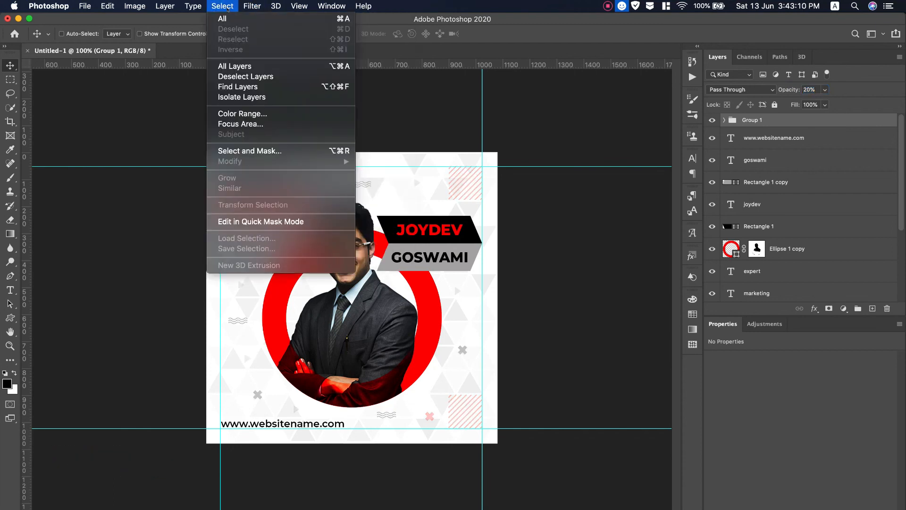
pyautogui.click(311, 284)
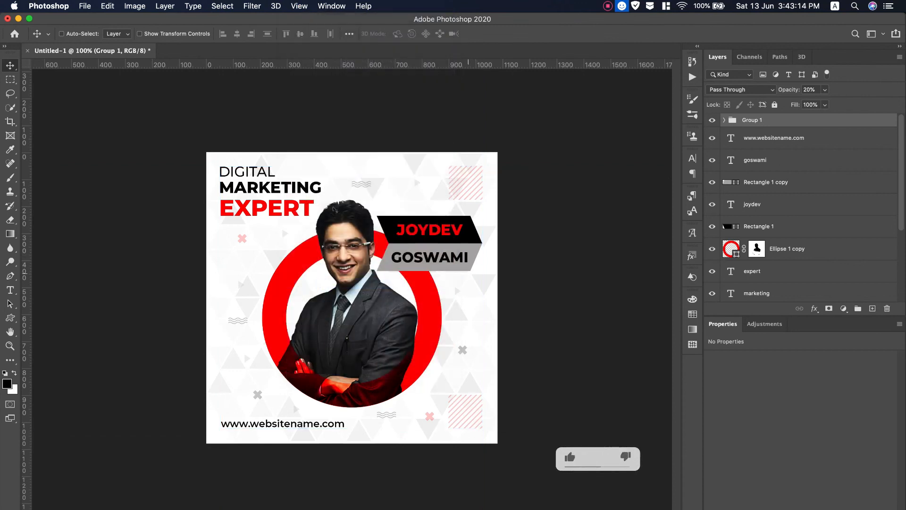
pyautogui.click(85, 6)
pyautogui.click(97, 123)
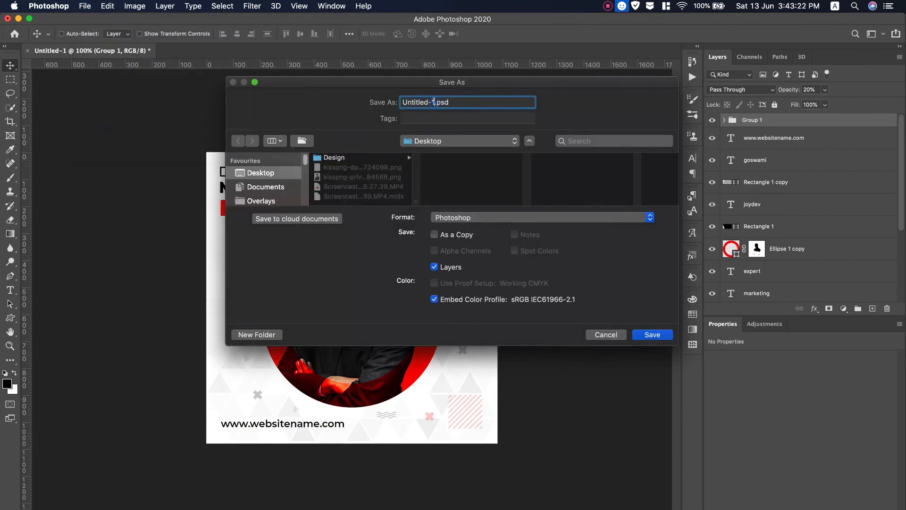
# Name the file 'Digital Markette.psd' in Photoshop format and confirm the save to the Desktop.
pyautogui.write('Digital Marketter')
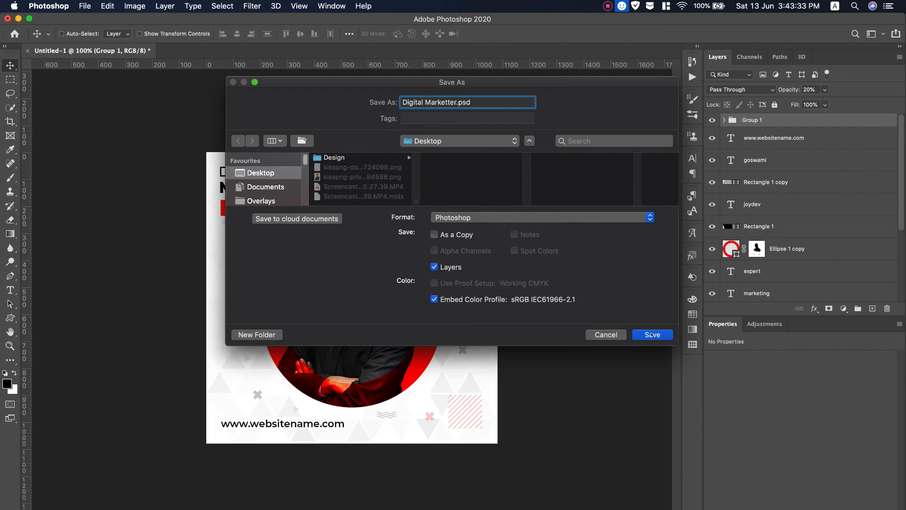
pyautogui.press('Return')
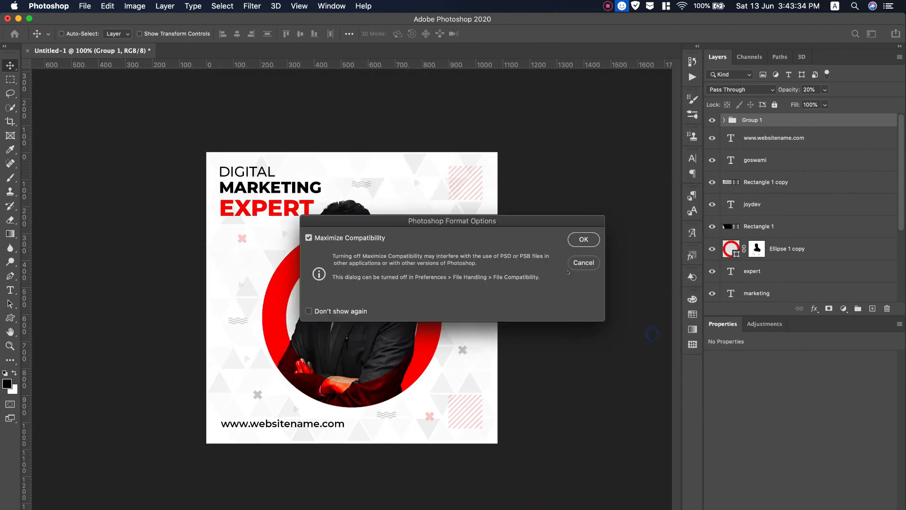